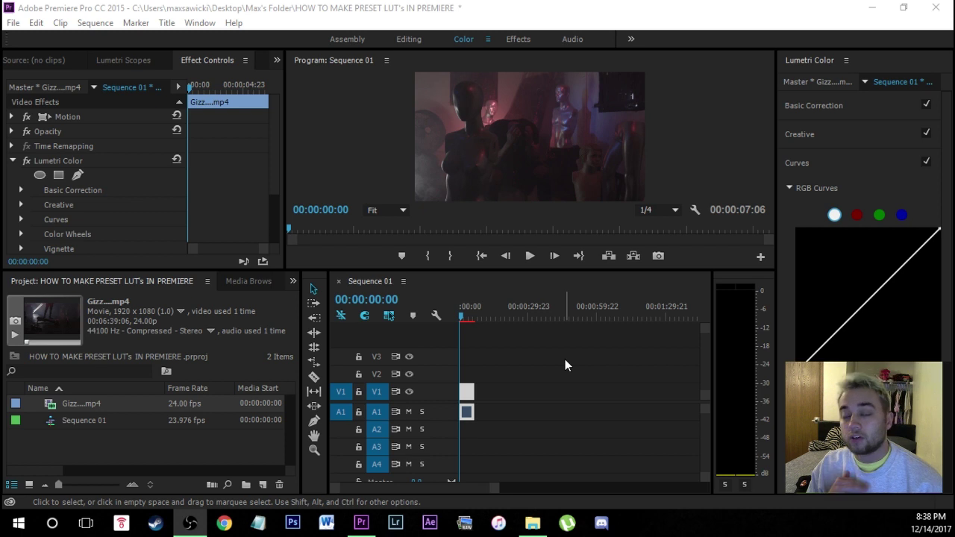
Select the clip and raise its Lumetri Basic Correction Exposure to 0.2.
{"action": "left_click", "coordinate": [531, 377]}
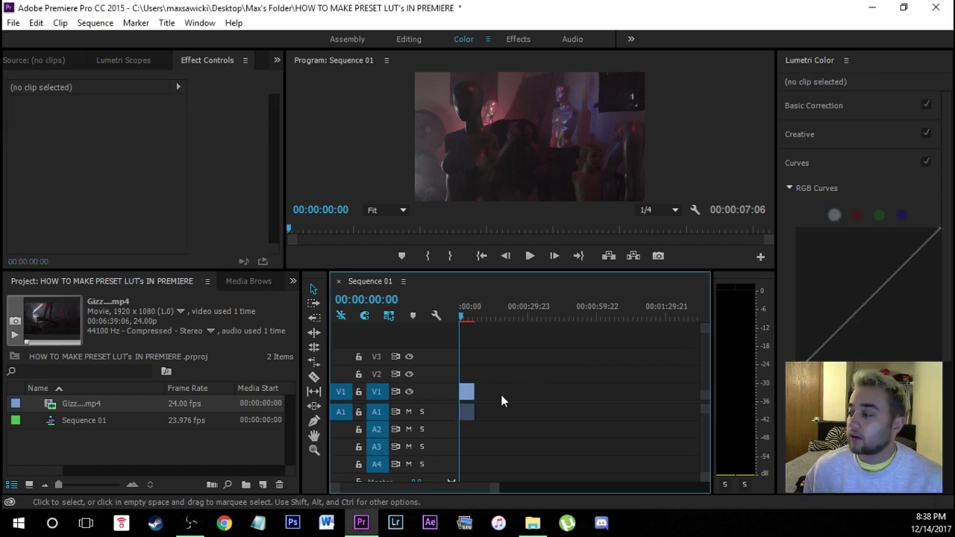
{"action": "left_click", "coordinate": [467, 397]}
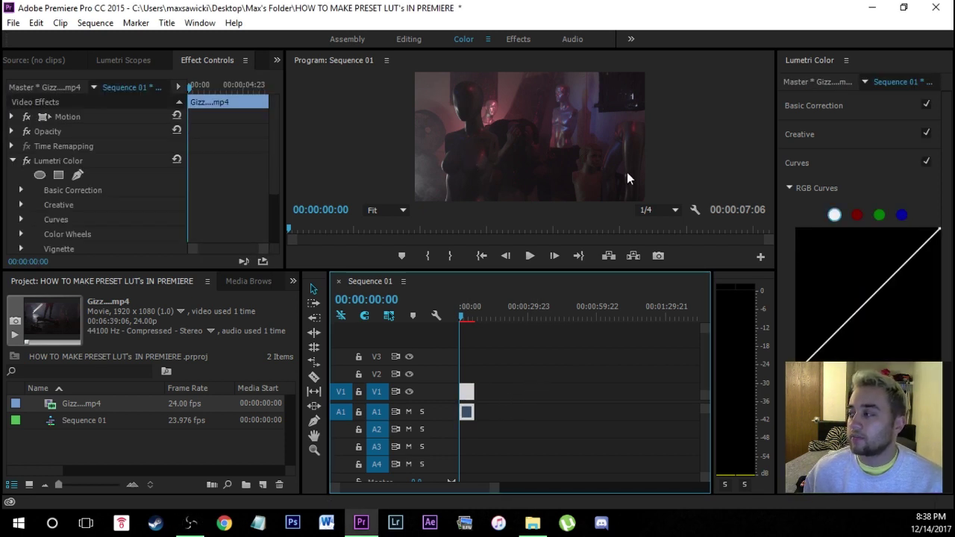
{"action": "left_click", "coordinate": [851, 105]}
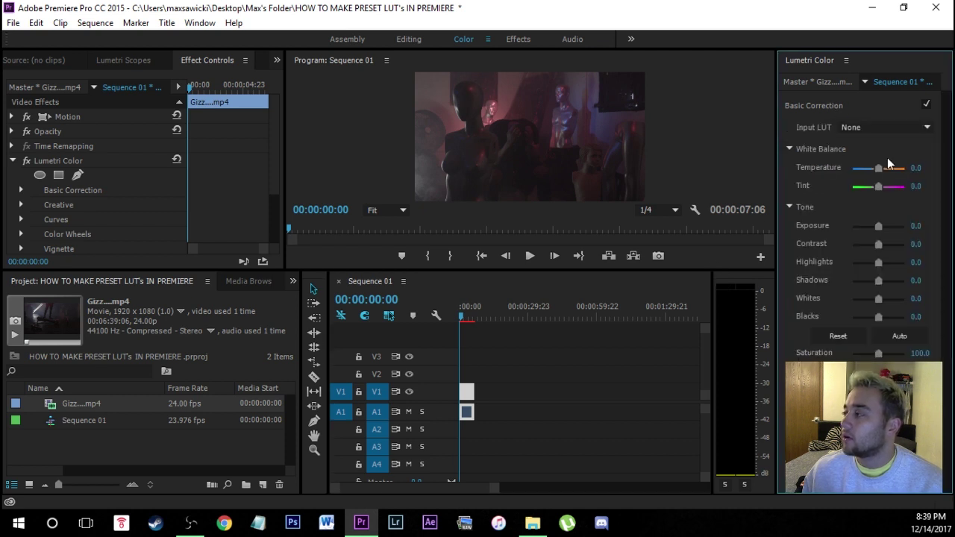
{"action": "left_click", "coordinate": [880, 227]}
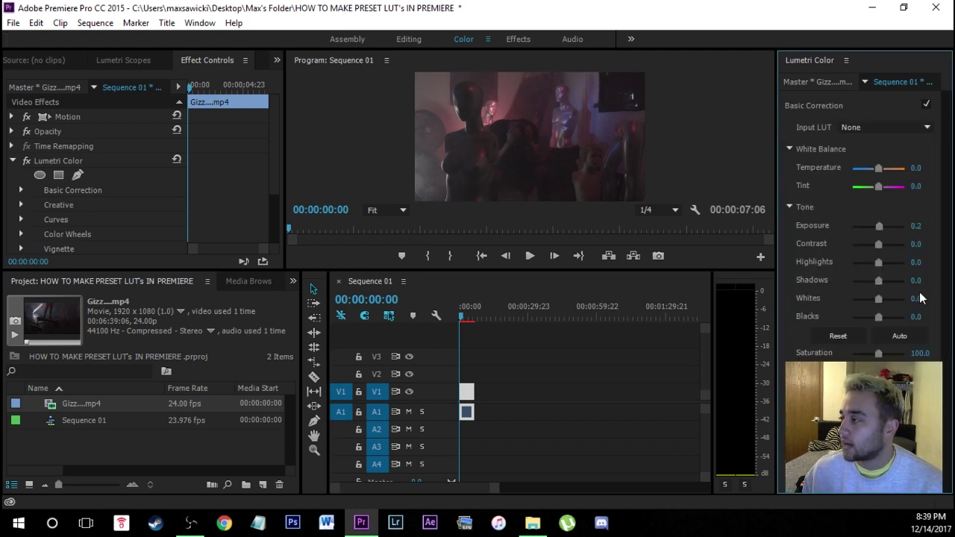
{"action": "left_click", "coordinate": [813, 105]}
Shape the RGB curve into an S-curve, raising the highlights and lowering the shadows.
{"action": "left_click", "coordinate": [797, 162]}
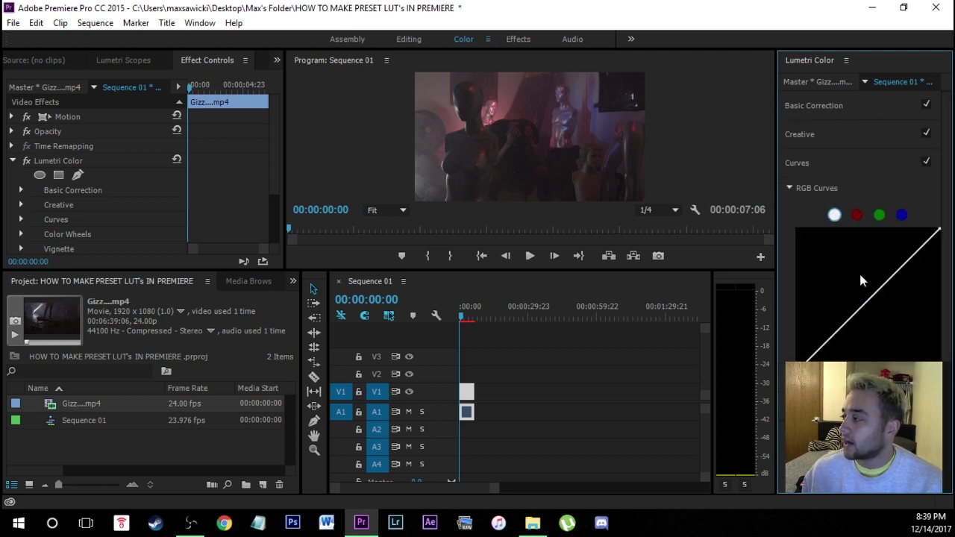
{"action": "left_click_drag", "start_coordinate": [912, 266], "coordinate": [904, 258]}
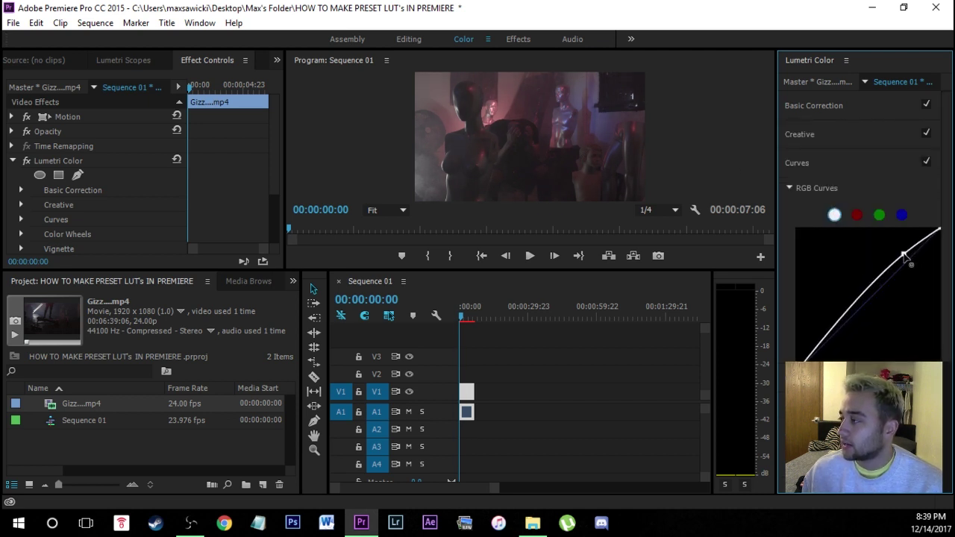
{"action": "double_click", "coordinate": [897, 269]}
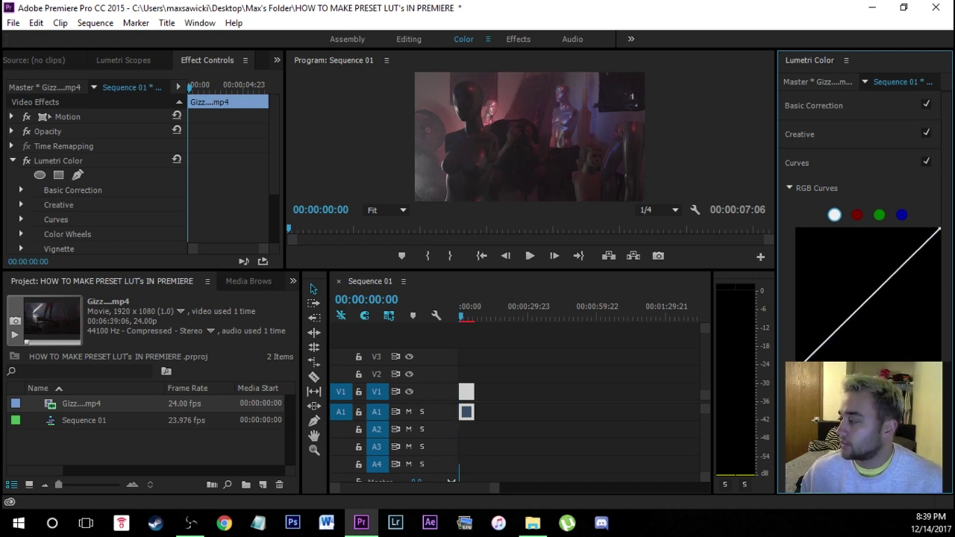
{"action": "left_click_drag", "start_coordinate": [821, 340], "coordinate": [824, 350]}
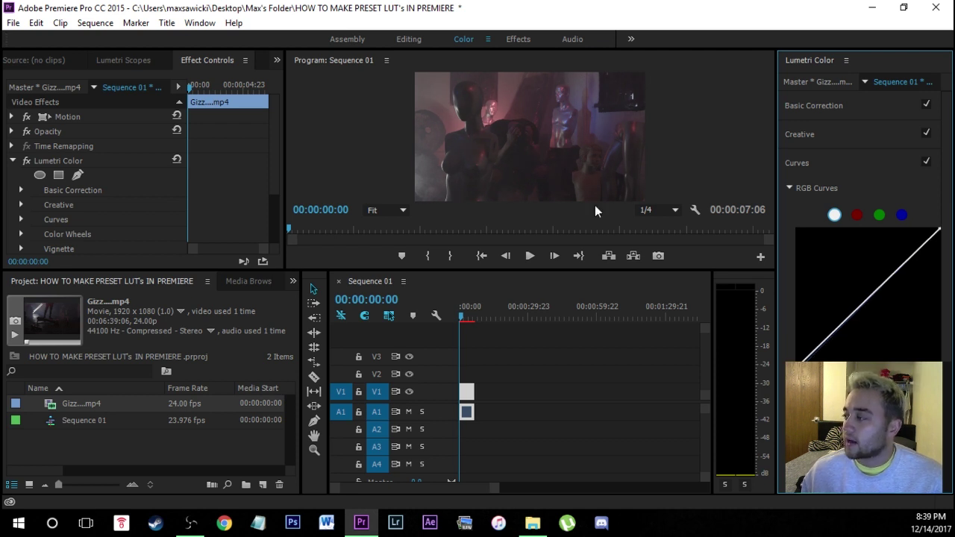
{"action": "left_click_drag", "start_coordinate": [821, 352], "coordinate": [824, 344]}
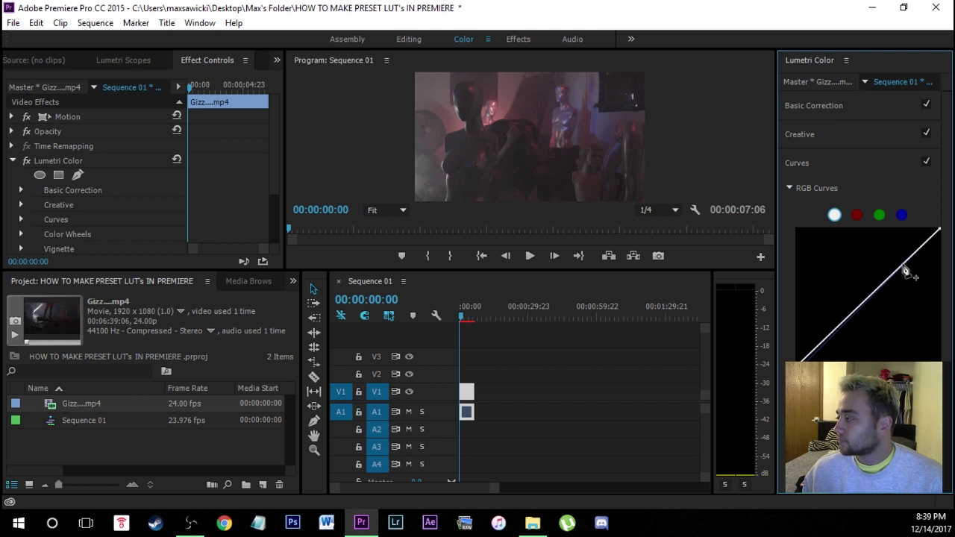
{"action": "left_click_drag", "start_coordinate": [903, 265], "coordinate": [901, 258]}
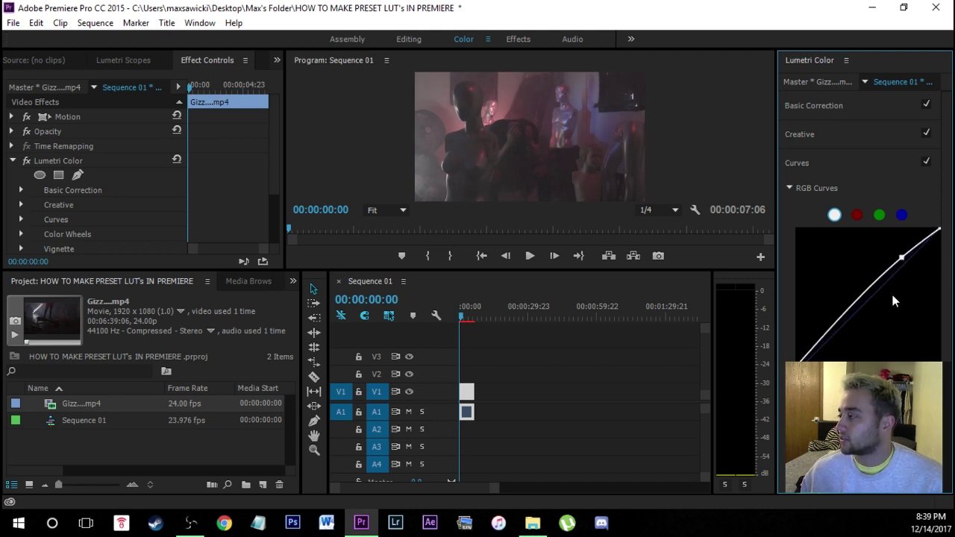
{"action": "left_click_drag", "start_coordinate": [854, 308], "coordinate": [858, 314]}
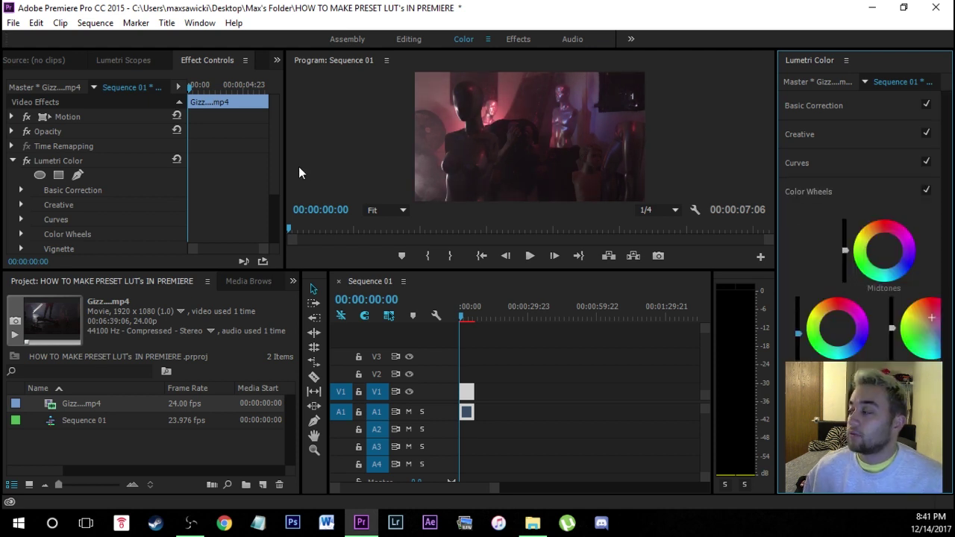
{"action": "left_click", "coordinate": [828, 190]}
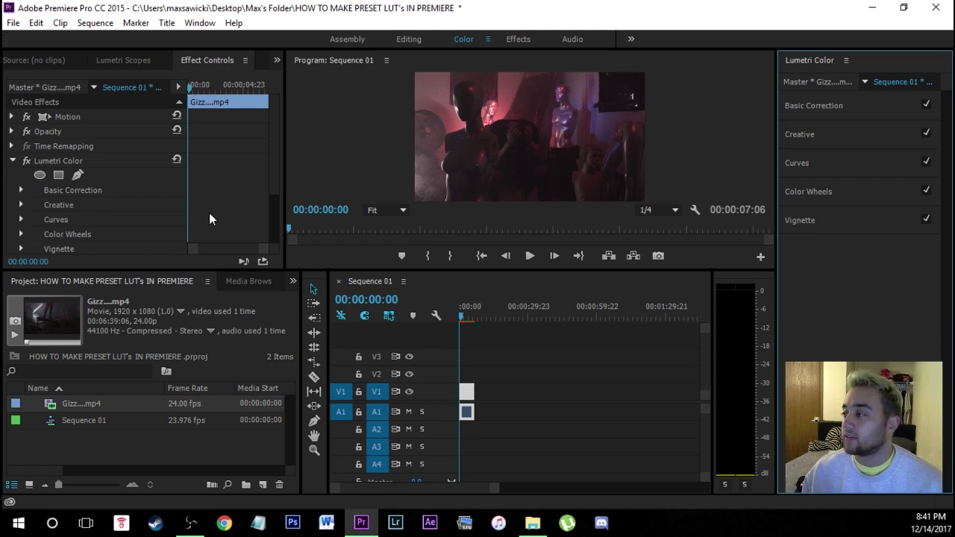
Show the Effects panel listing the Presets and Lumetri Presets folders.
{"action": "left_click", "coordinate": [29, 166]}
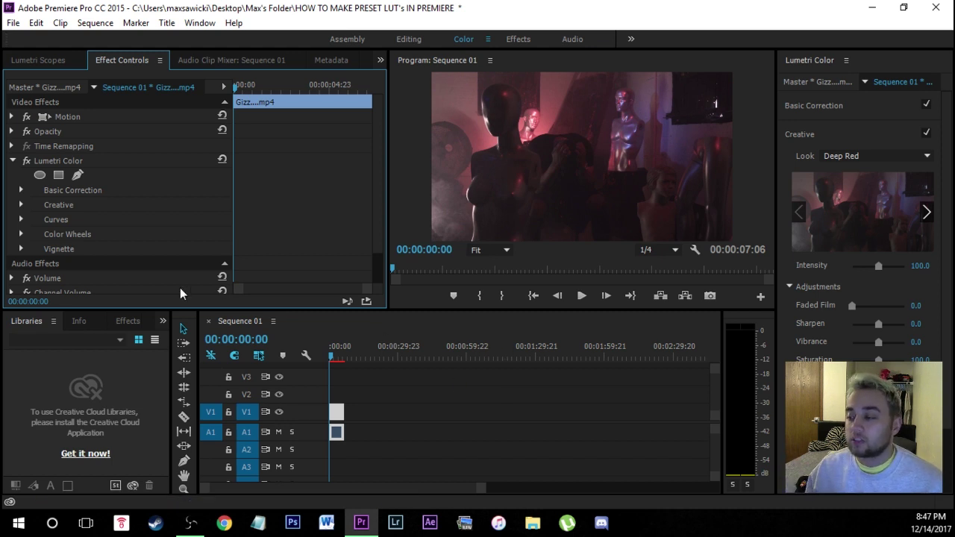
{"action": "left_click", "coordinate": [134, 322]}
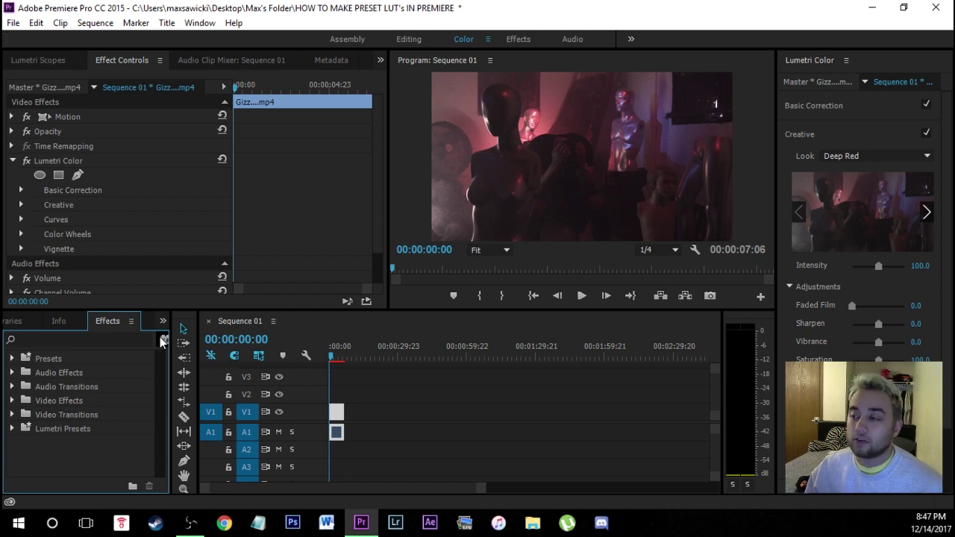
Save the clip's Lumetri Color effect as a preset named 'Deep Red Color LUT'.
{"action": "left_click", "coordinate": [123, 63]}
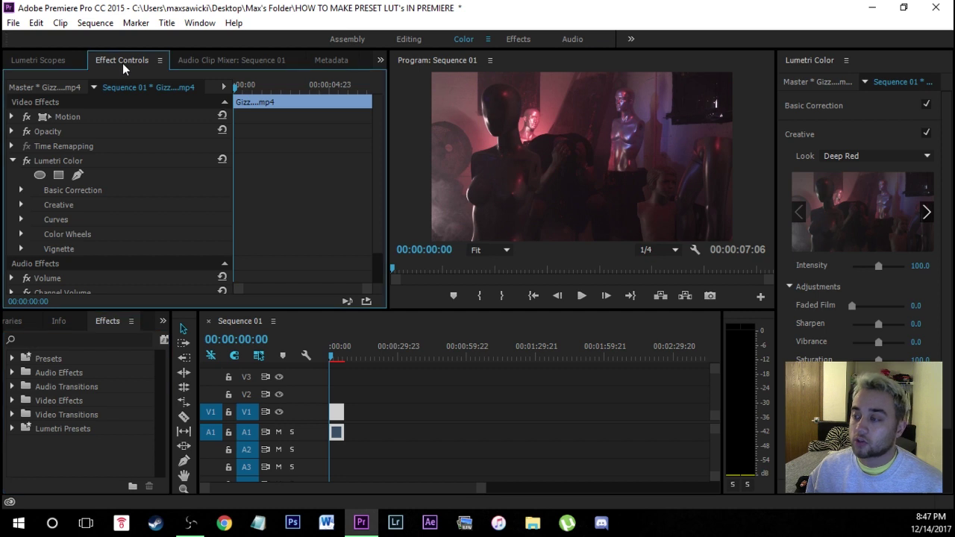
{"action": "right_click", "coordinate": [54, 161]}
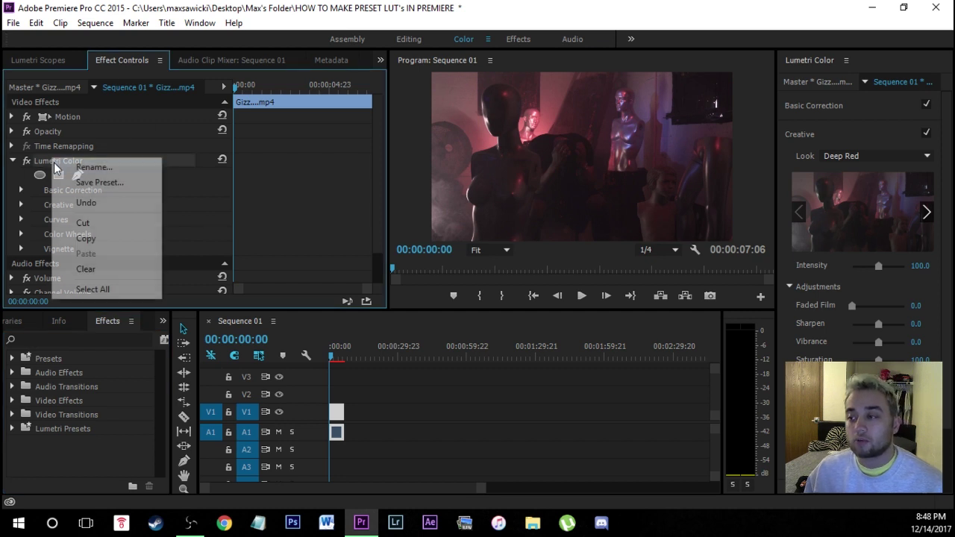
{"action": "left_click", "coordinate": [86, 183]}
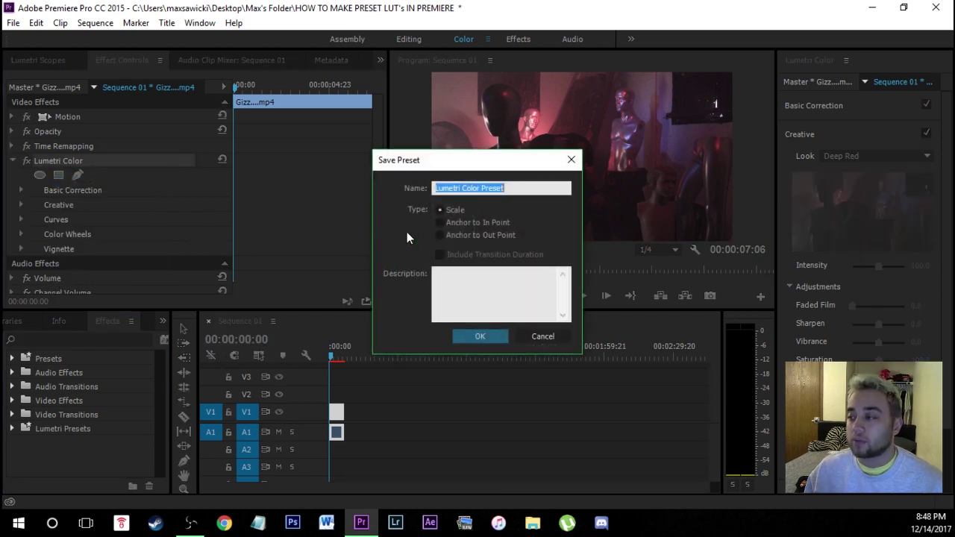
{"action": "type", "text": "Dee"}
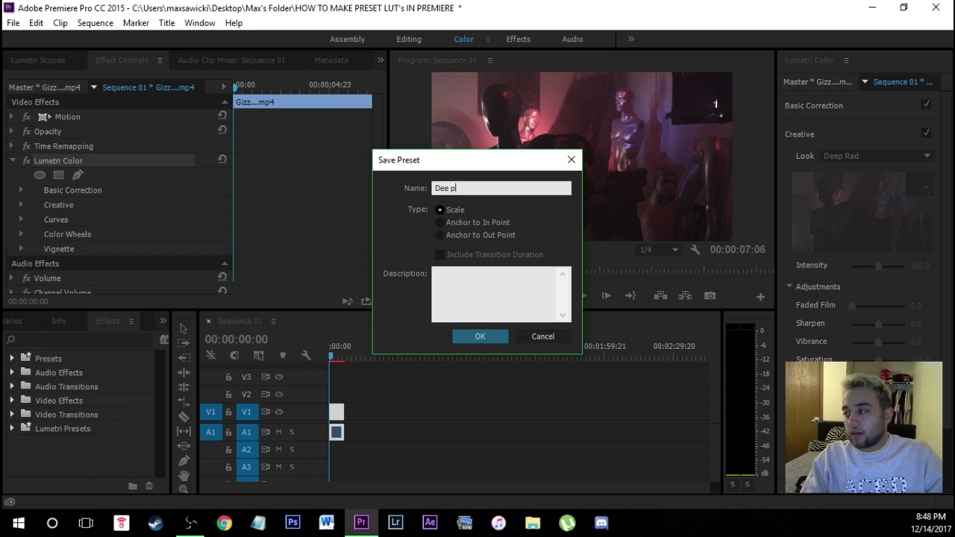
{"action": "type", "text": "p Re"}
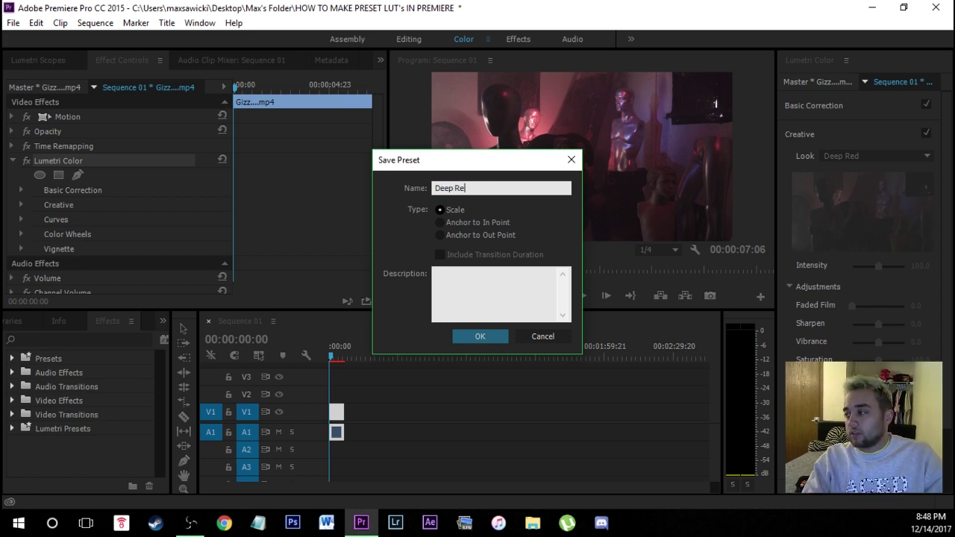
{"action": "type", "text": "d Color LUT"}
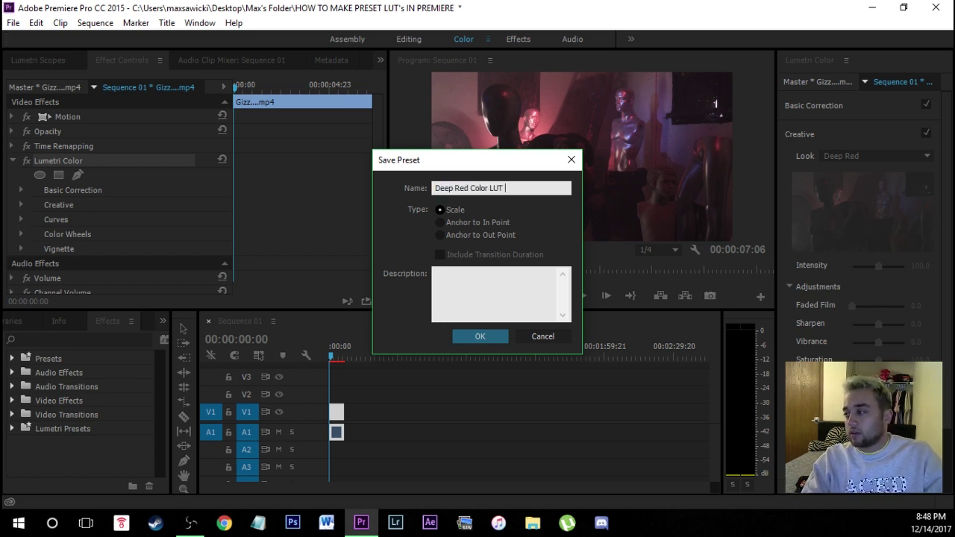
{"action": "key", "text": "Return"}
Search the Effects panel for 'deep' and select the saved Deep Red preset.
{"action": "left_click", "coordinate": [53, 339]}
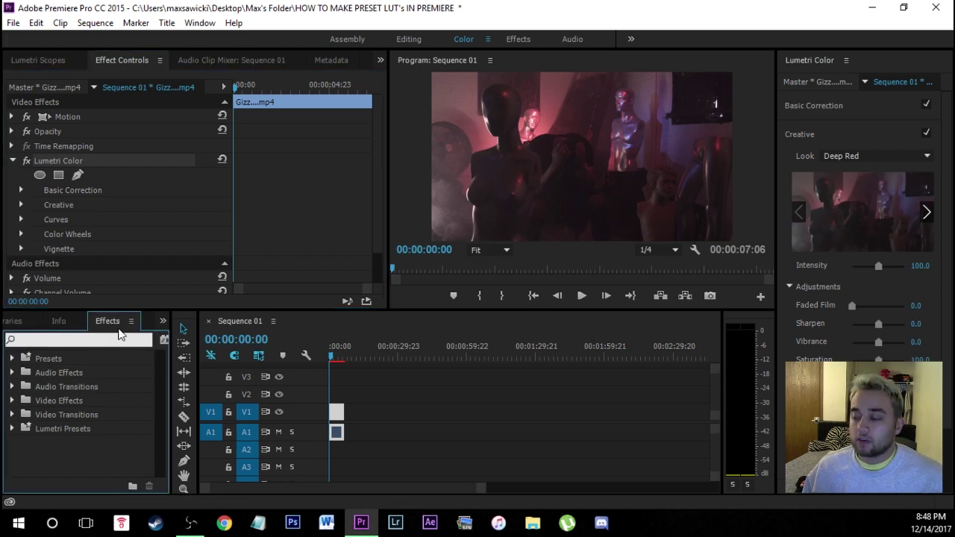
{"action": "type", "text": "deep"}
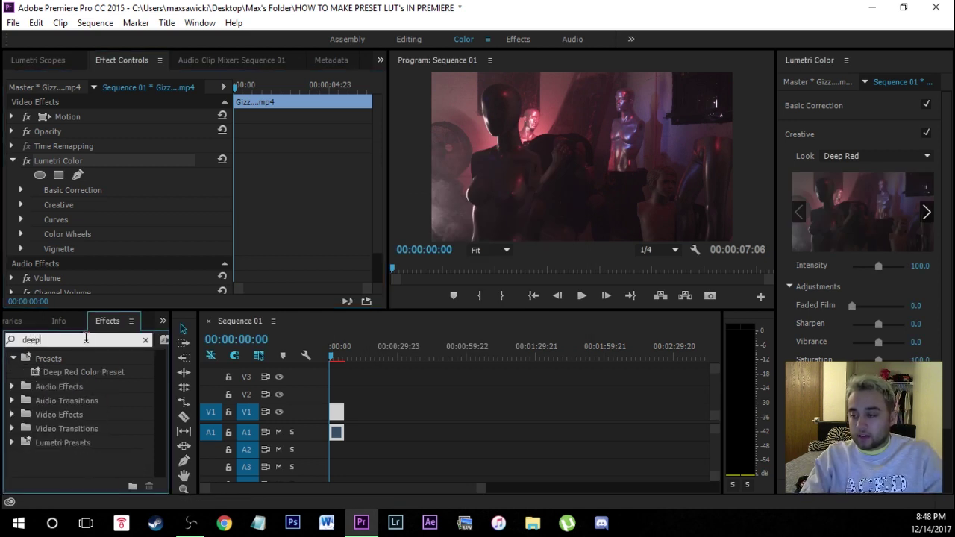
{"action": "left_click", "coordinate": [72, 372]}
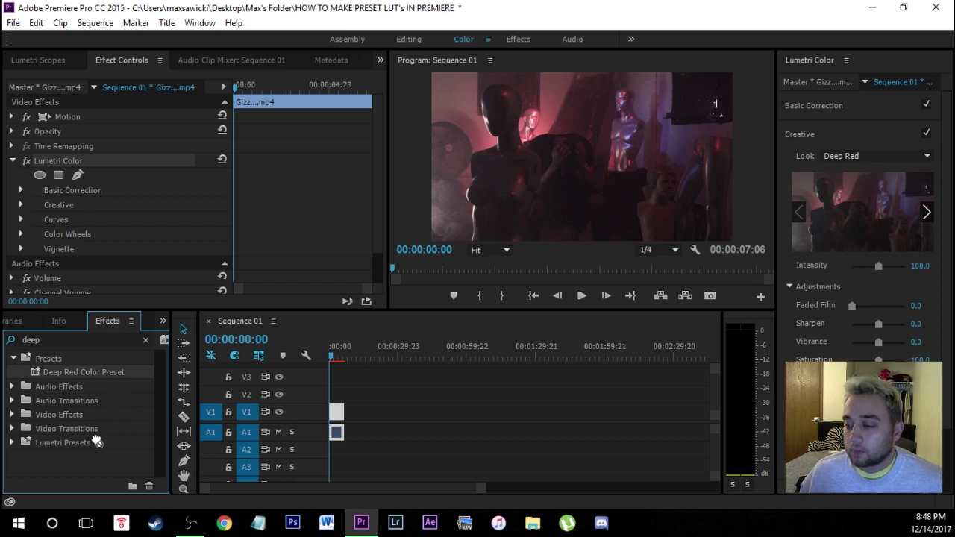
{"action": "left_click", "coordinate": [108, 249]}
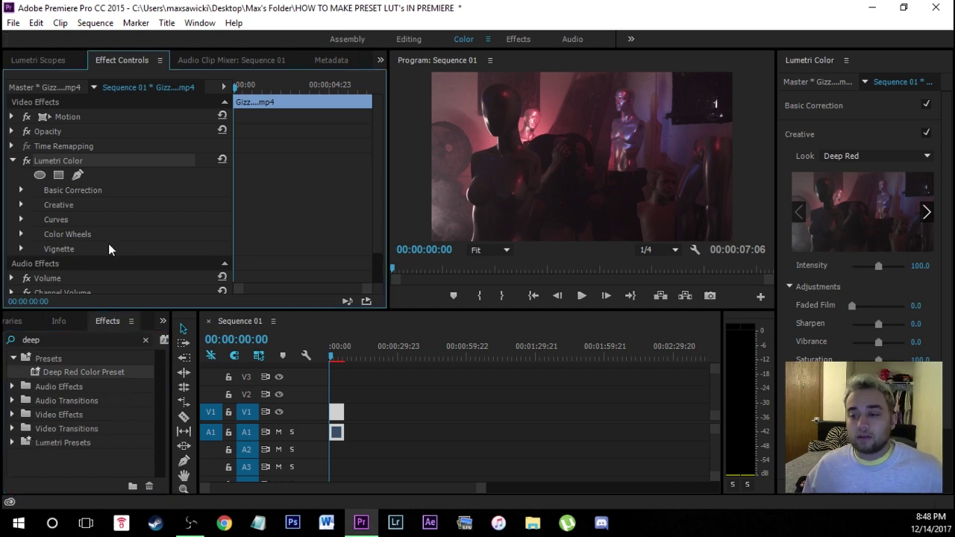
{"action": "left_click", "coordinate": [387, 420]}
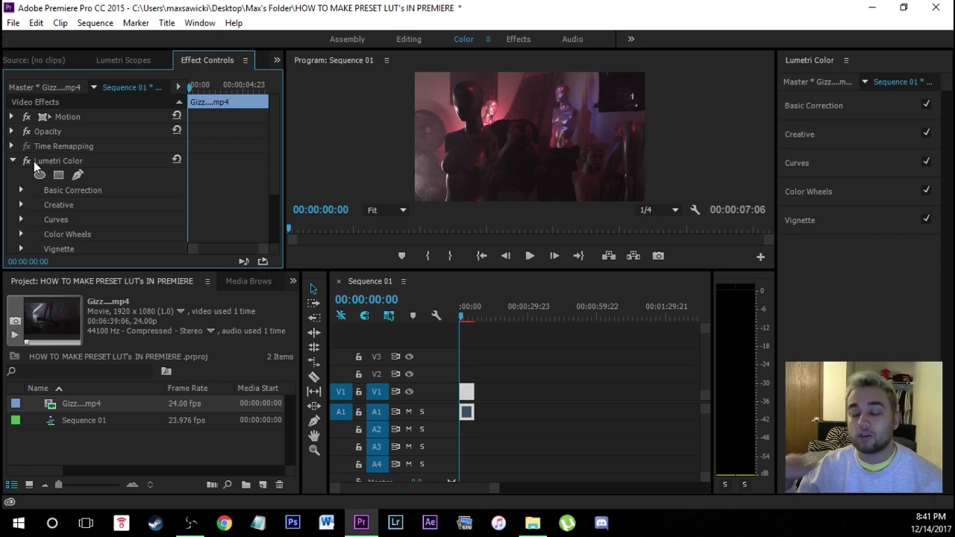
Expand Lumetri's Creative section and browse the Look list, leaving Look at None.
{"action": "left_click", "coordinate": [830, 134]}
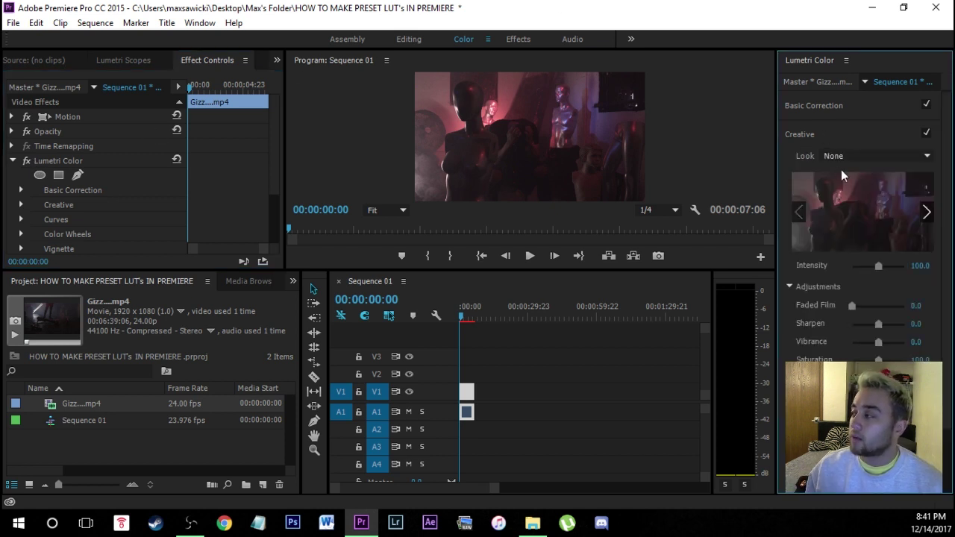
{"action": "left_click", "coordinate": [839, 157]}
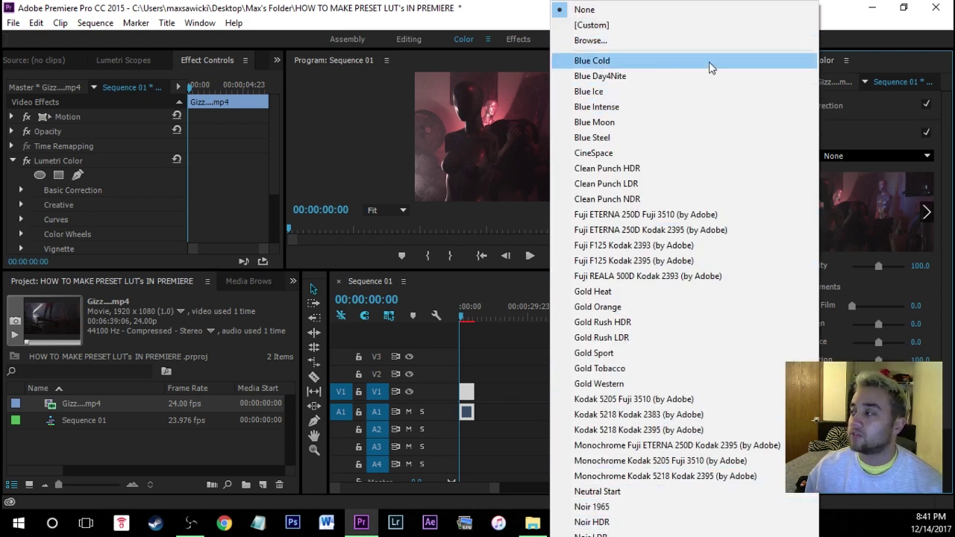
{"action": "left_click", "coordinate": [448, 14]}
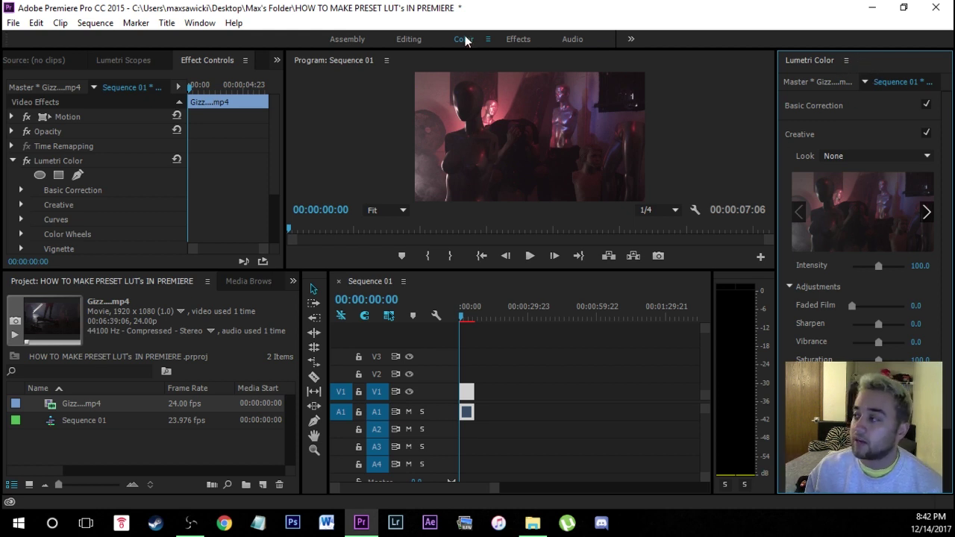
Export the current Lumetri grade as a .cube LUT file named 'Deep Red'.
{"action": "left_click", "coordinate": [846, 59]}
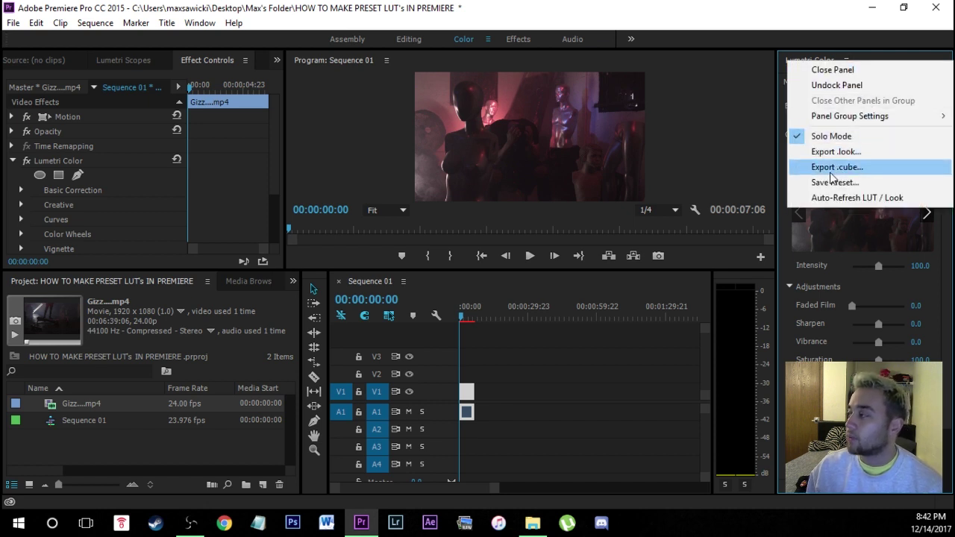
{"action": "left_click", "coordinate": [872, 169]}
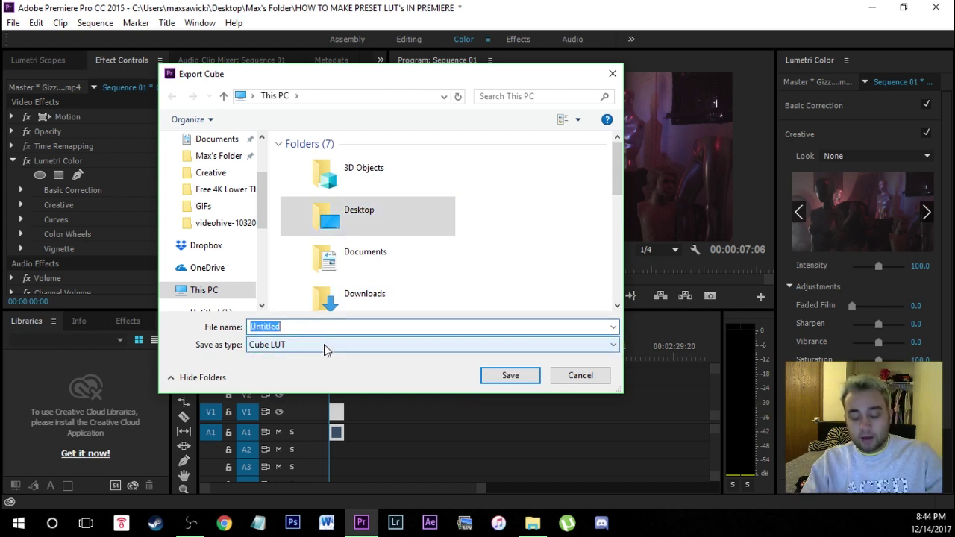
{"action": "type", "text": "D"}
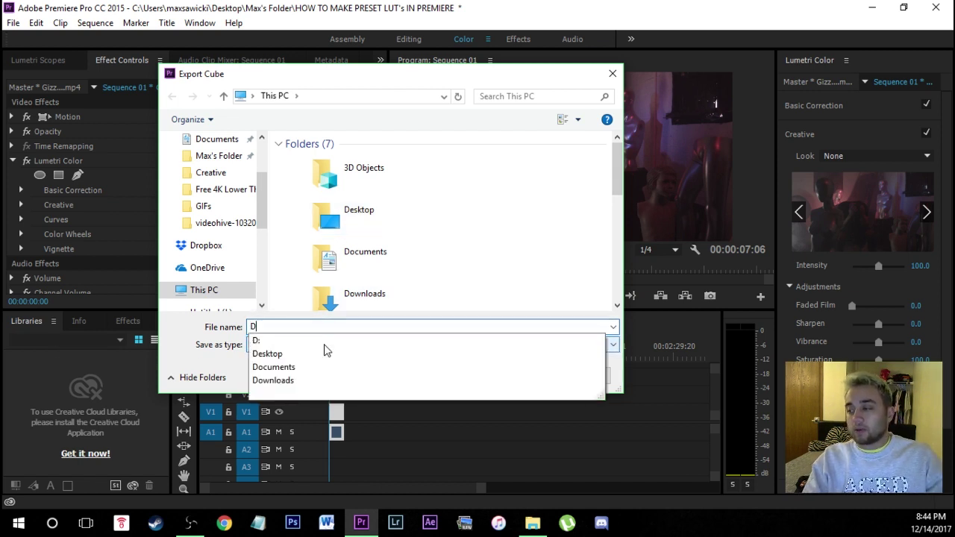
{"action": "type", "text": "eep REd"}
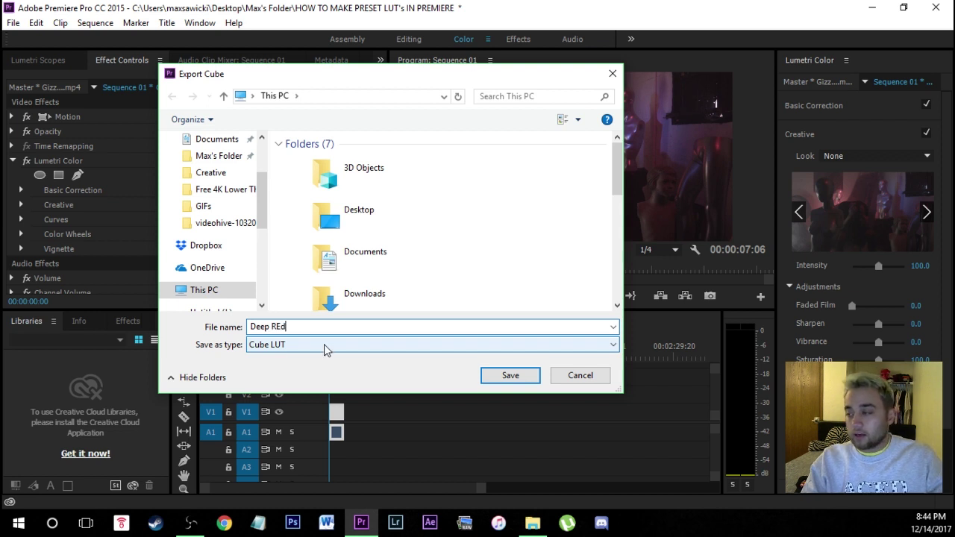
{"action": "key", "text": "BackSpace"}
{"action": "key", "text": "BackSpace"}
{"action": "type", "text": "ed"}
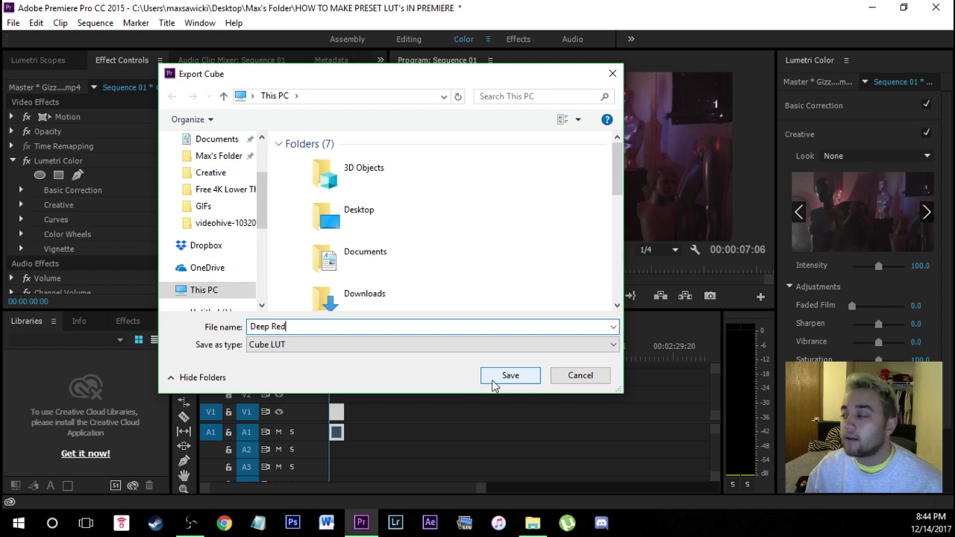
{"action": "left_click", "coordinate": [509, 376]}
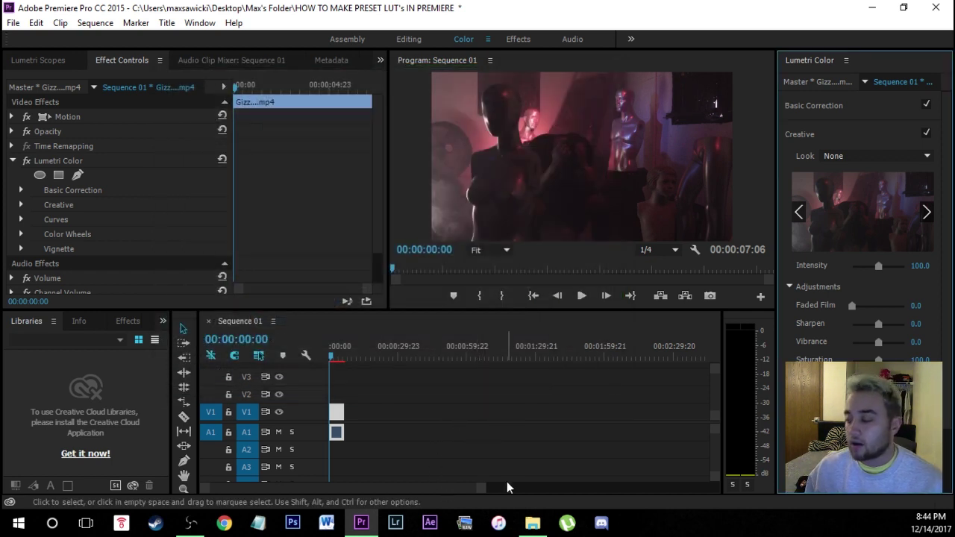
{"action": "left_click", "coordinate": [533, 523]}
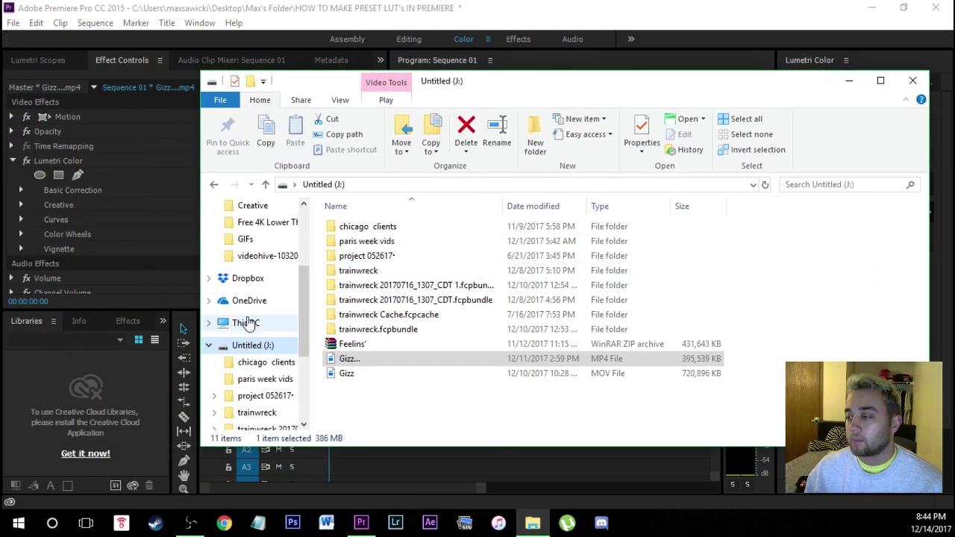
Locate the exported 112 KB Deep Red.cube file on the Desktop.
{"action": "scroll", "coordinate": [251, 306], "scroll_direction": "up", "scroll_amount": 3}
{"action": "left_click", "coordinate": [252, 222]}
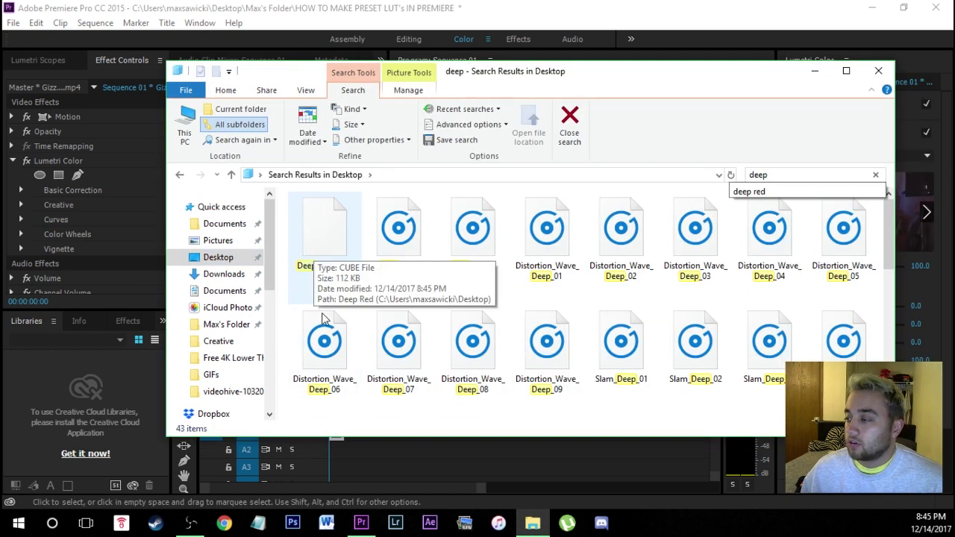
{"action": "left_click", "coordinate": [333, 249]}
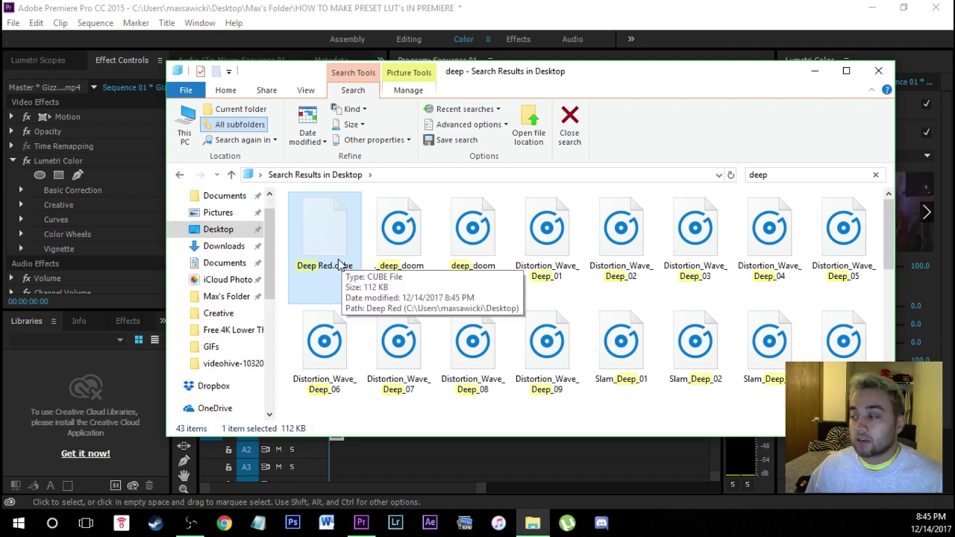
{"action": "scroll", "coordinate": [239, 313], "scroll_direction": "down", "scroll_amount": 3}
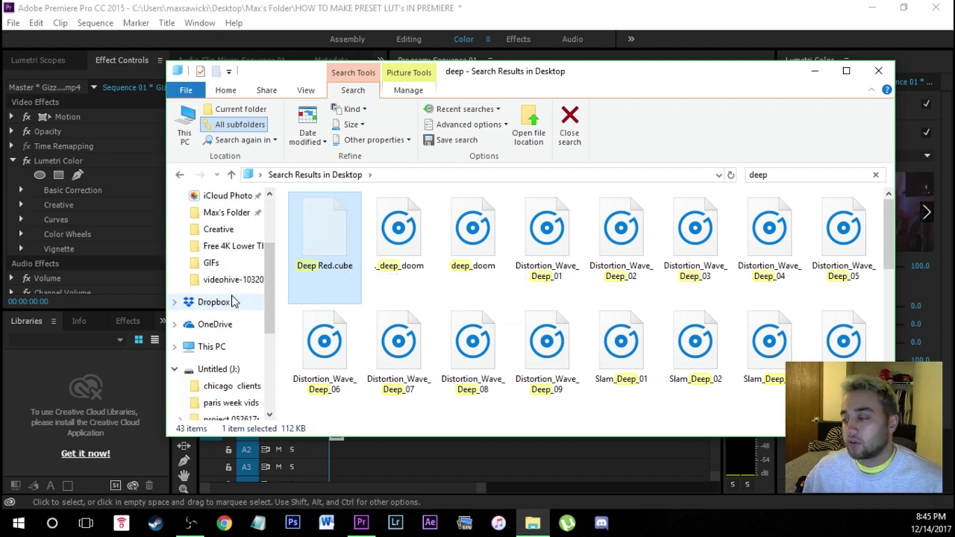
{"action": "scroll", "coordinate": [231, 302], "scroll_direction": "down", "scroll_amount": 3}
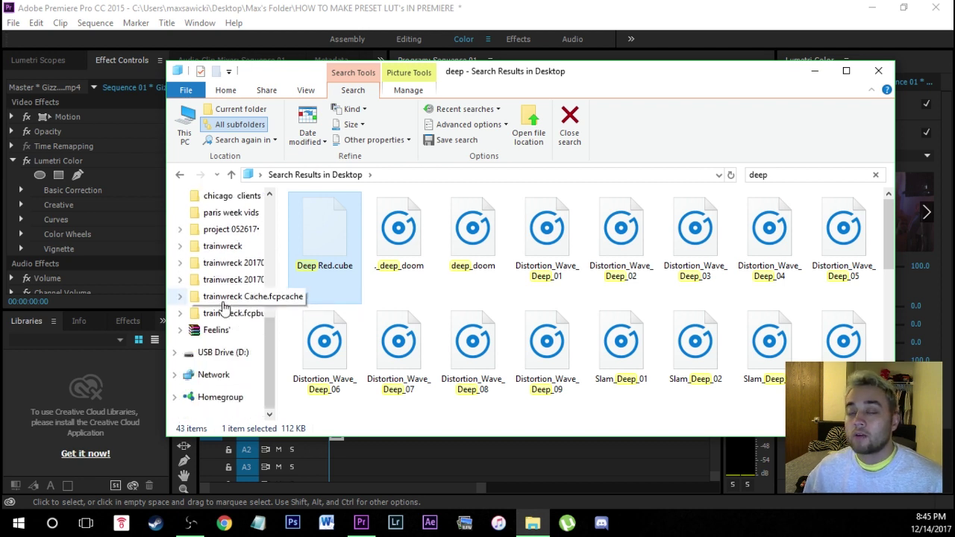
{"action": "scroll", "coordinate": [223, 308], "scroll_direction": "up", "scroll_amount": 3}
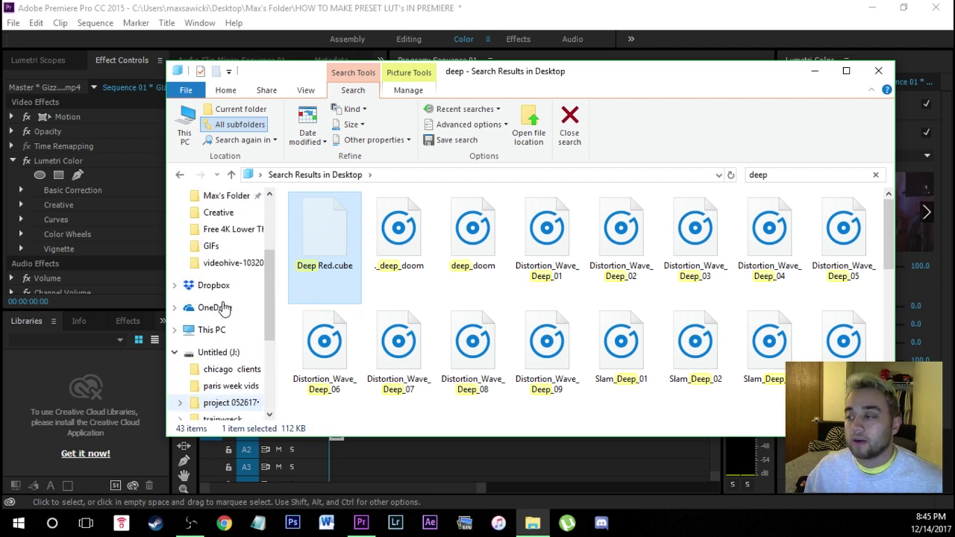
Navigate to C:\Program Files\Adobe\Adobe Premiere Pro CC 2015\Lumetri\LUTs\Creative.
{"action": "left_click", "coordinate": [212, 331]}
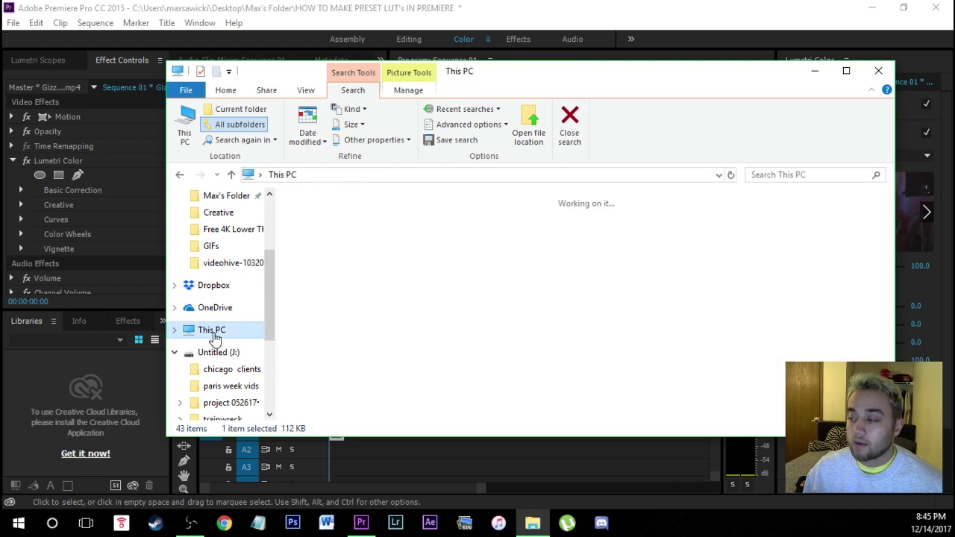
{"action": "scroll", "coordinate": [571, 311], "scroll_direction": "down", "scroll_amount": 2}
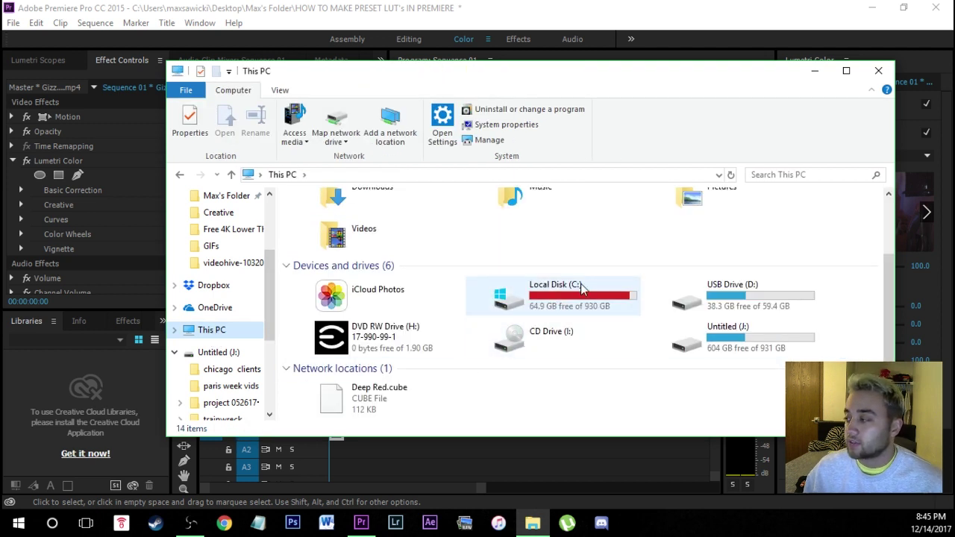
{"action": "double_click", "coordinate": [582, 295]}
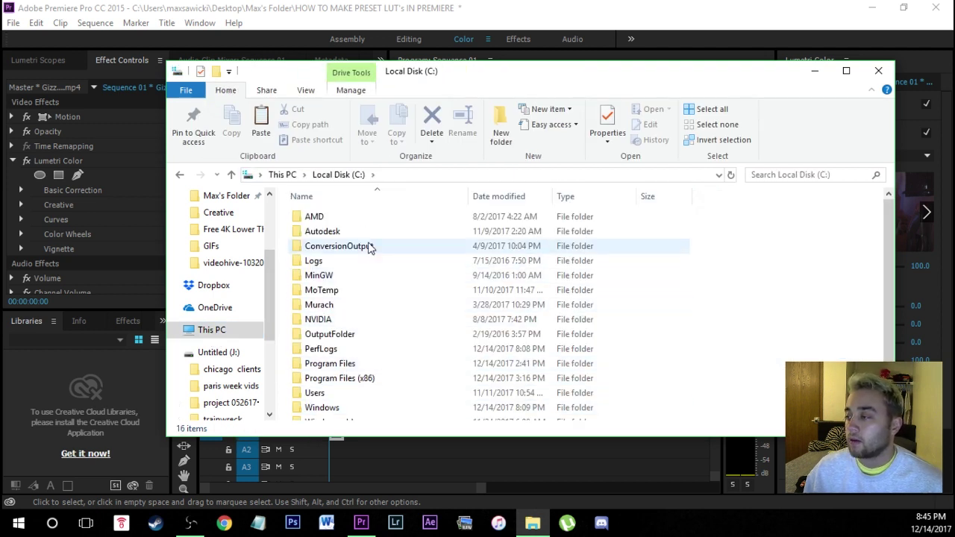
{"action": "double_click", "coordinate": [348, 365]}
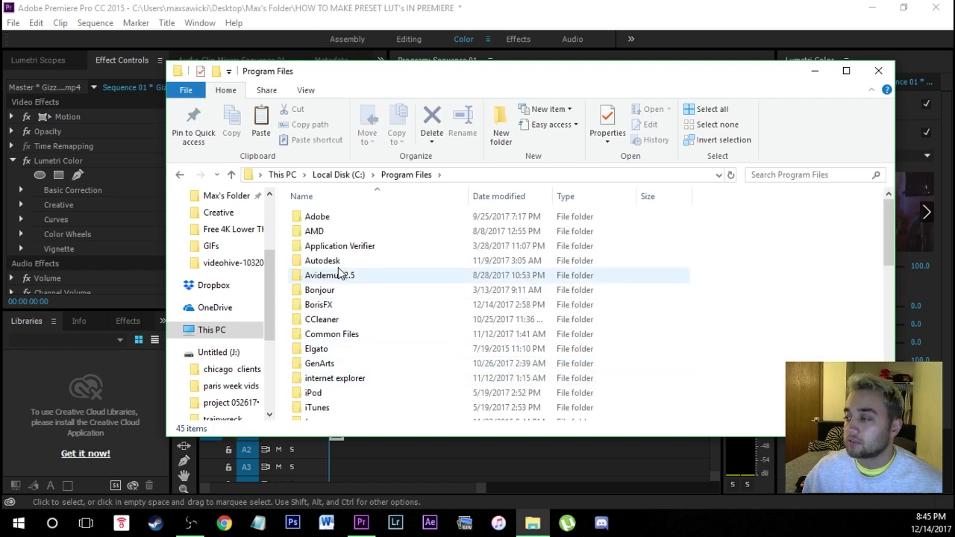
{"action": "double_click", "coordinate": [332, 224]}
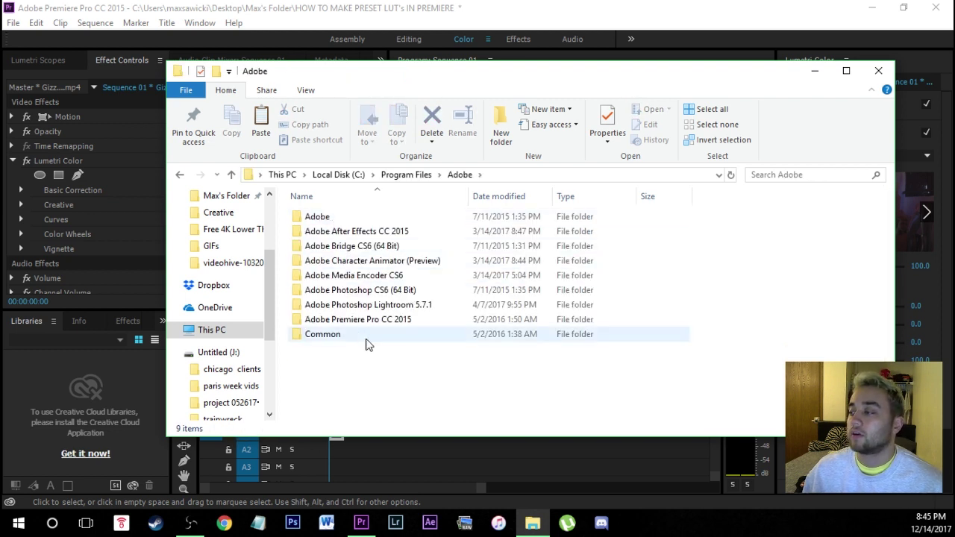
{"action": "double_click", "coordinate": [355, 329]}
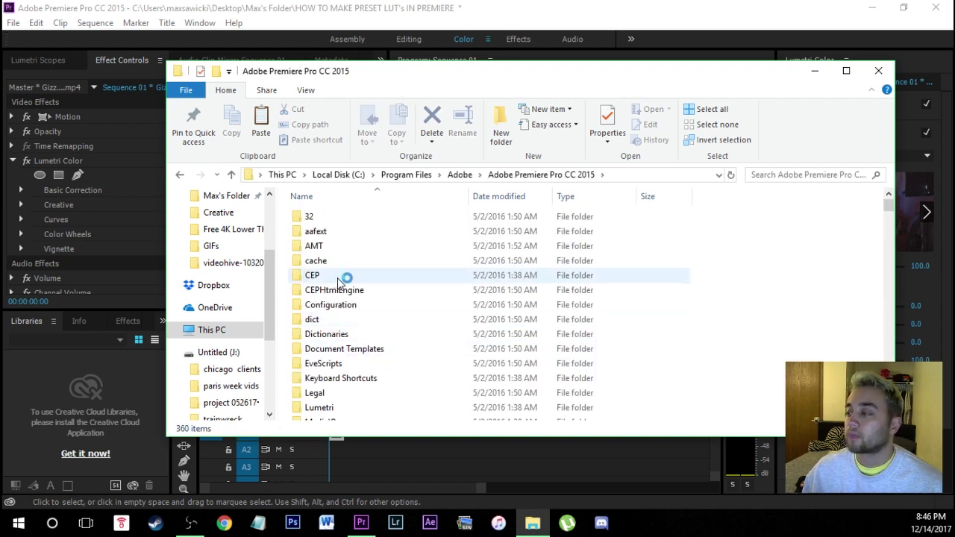
{"action": "scroll", "coordinate": [347, 372], "scroll_direction": "down", "scroll_amount": 1}
{"action": "double_click", "coordinate": [345, 371]}
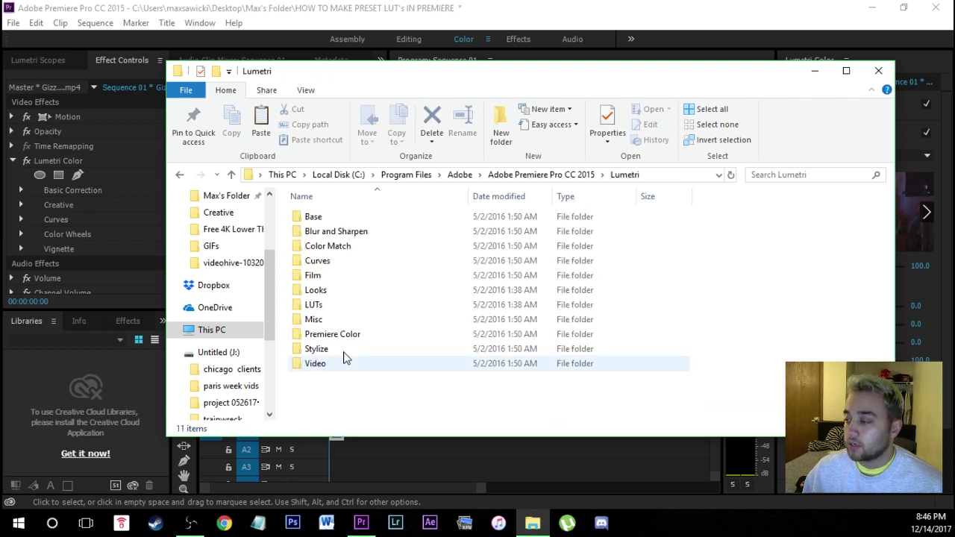
{"action": "double_click", "coordinate": [348, 305]}
{"action": "double_click", "coordinate": [339, 218]}
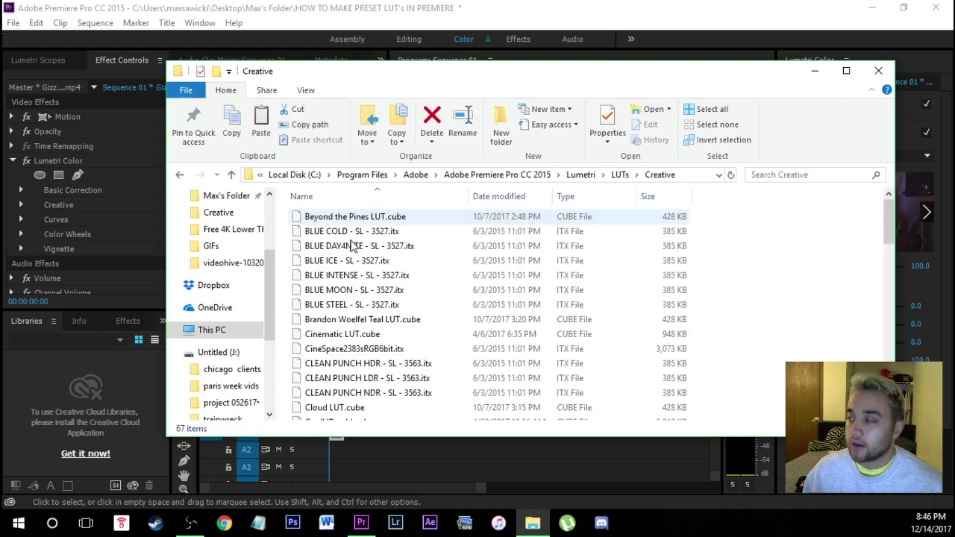
{"action": "scroll", "coordinate": [371, 327], "scroll_direction": "down", "scroll_amount": 2}
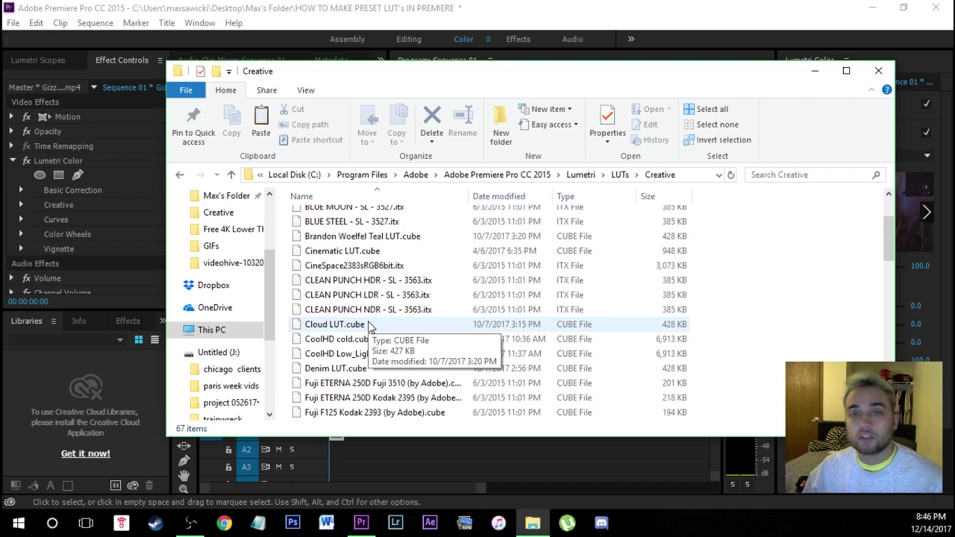
{"action": "scroll", "coordinate": [371, 326], "scroll_direction": "down", "scroll_amount": 13}
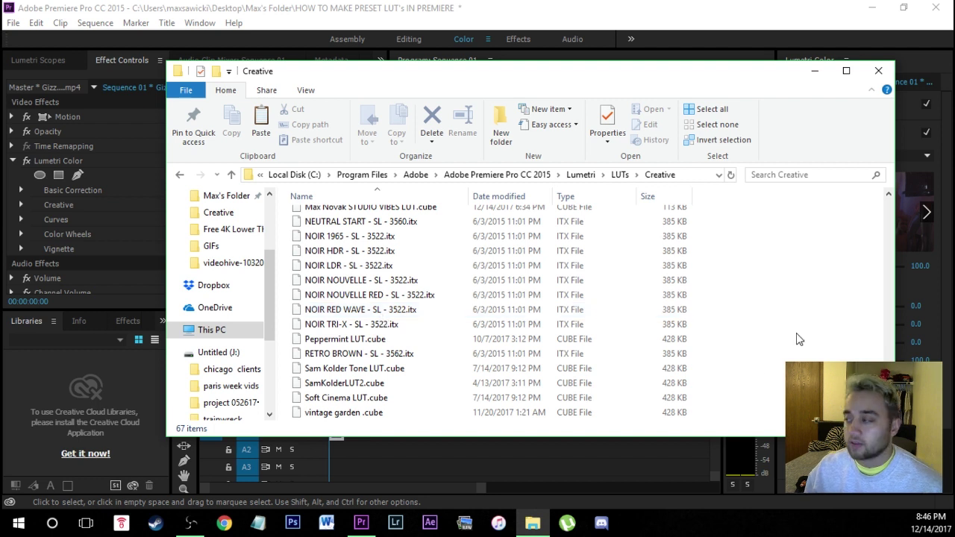
{"action": "scroll", "coordinate": [373, 298], "scroll_direction": "up", "scroll_amount": 14}
{"action": "scroll", "coordinate": [366, 267], "scroll_direction": "down", "scroll_amount": 12}
{"action": "scroll", "coordinate": [364, 267], "scroll_direction": "down", "scroll_amount": 2}
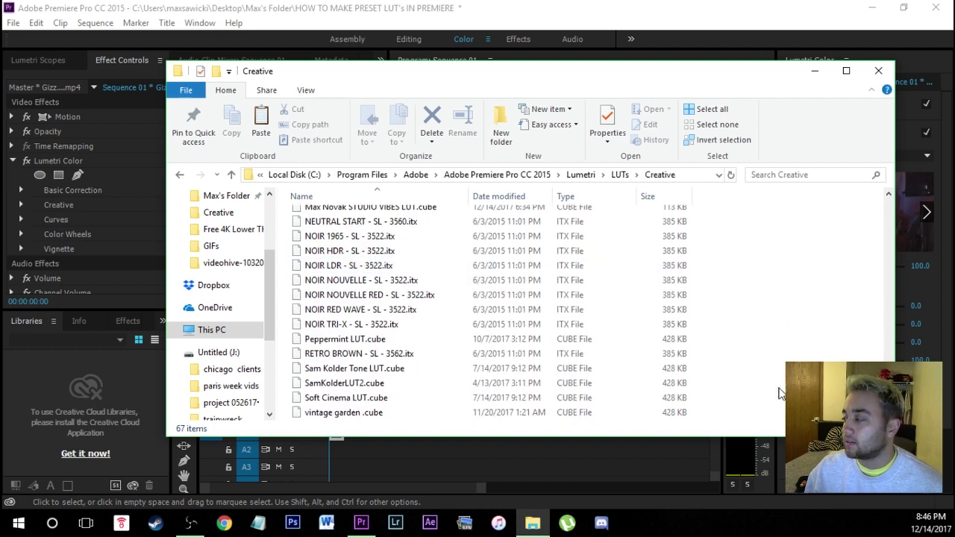
Paste Deep Red.cube into the Creative folder, granting administrator permission.
{"action": "right_click", "coordinate": [755, 405]}
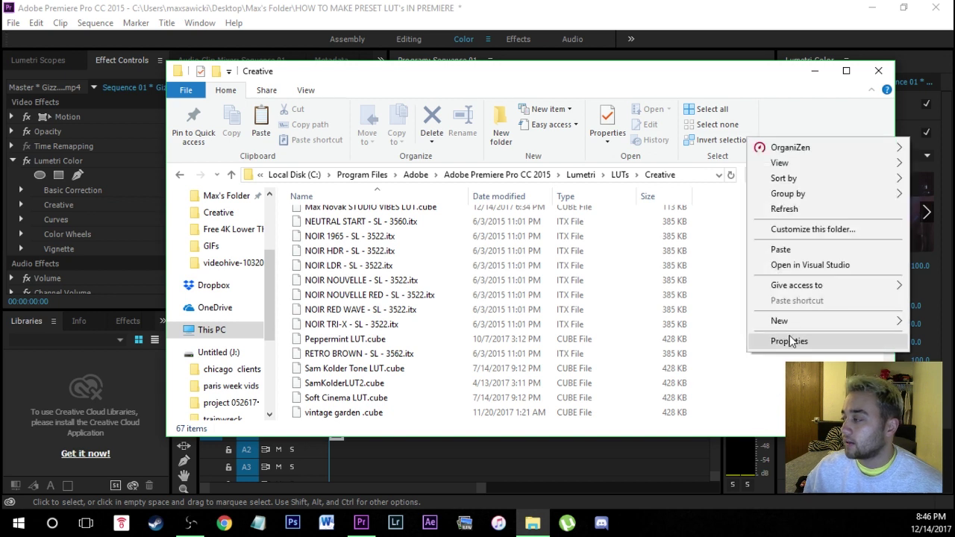
{"action": "left_click", "coordinate": [805, 254]}
{"action": "left_click", "coordinate": [143, 168]}
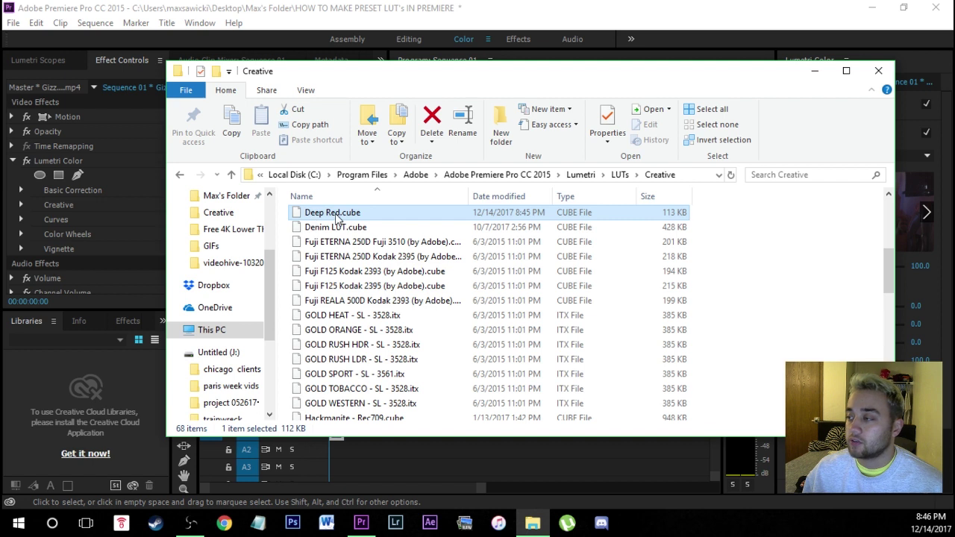
{"action": "left_click", "coordinate": [878, 73]}
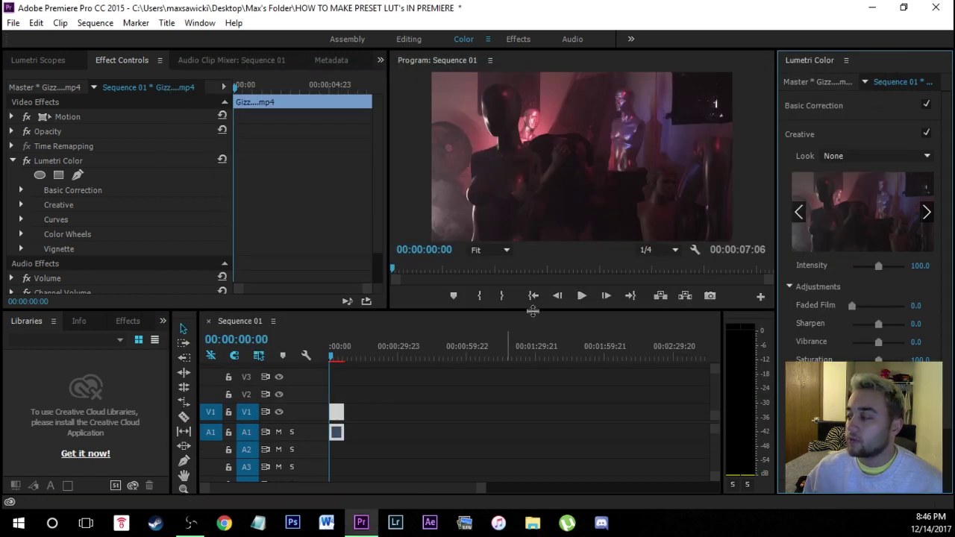
Bypass the existing Lumetri grade and open the Creative section's Look list.
{"action": "left_click", "coordinate": [26, 161]}
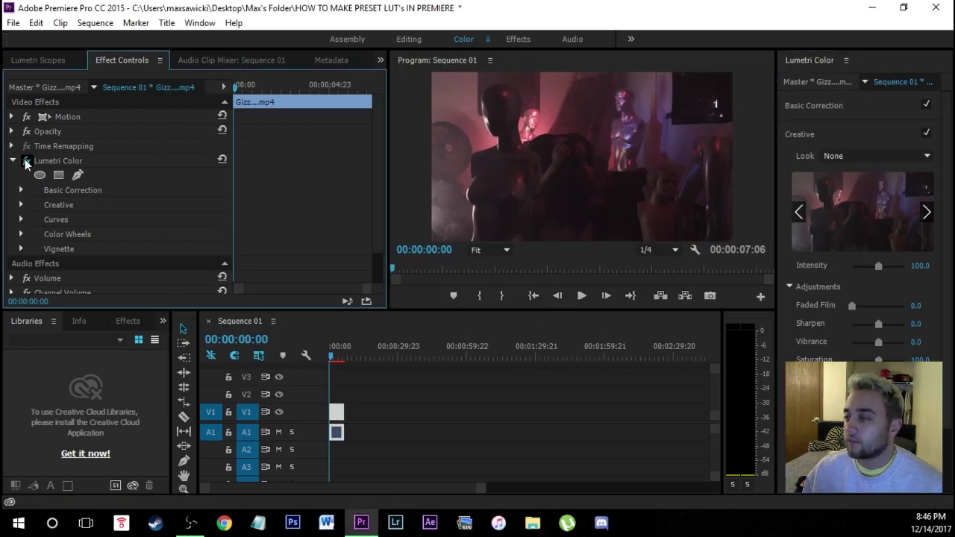
{"action": "left_click", "coordinate": [820, 134]}
{"action": "left_click", "coordinate": [826, 136]}
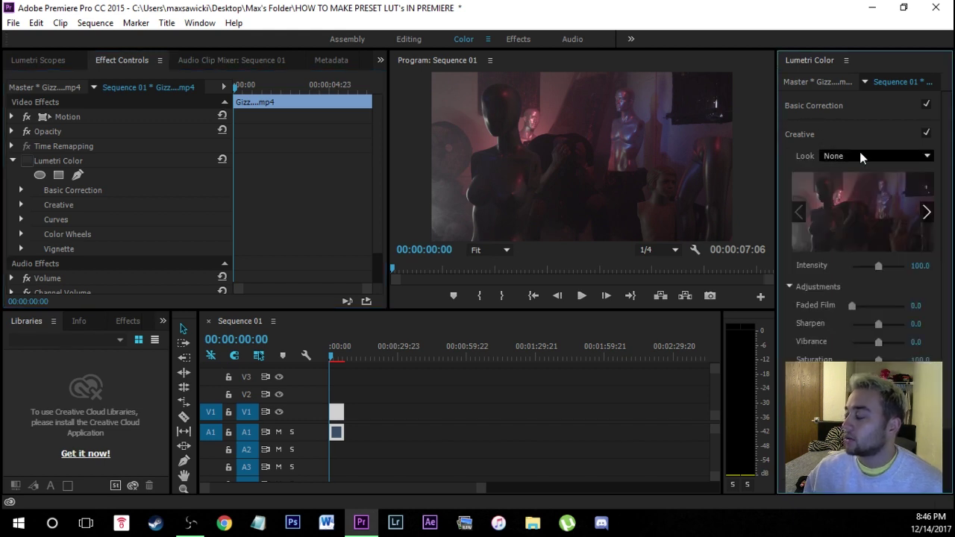
{"action": "left_click", "coordinate": [860, 151]}
{"action": "left_click", "coordinate": [859, 133]}
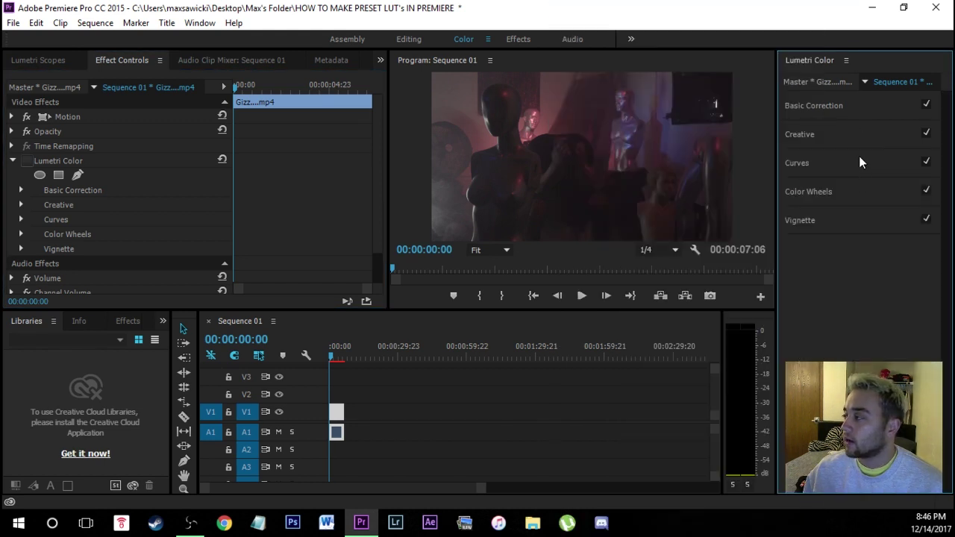
{"action": "left_click", "coordinate": [858, 133]}
{"action": "left_click", "coordinate": [860, 155]}
Browse to Lumetri\LUTs\Creative and load Deep Red.cube as the Creative Look.
{"action": "left_click", "coordinate": [670, 42]}
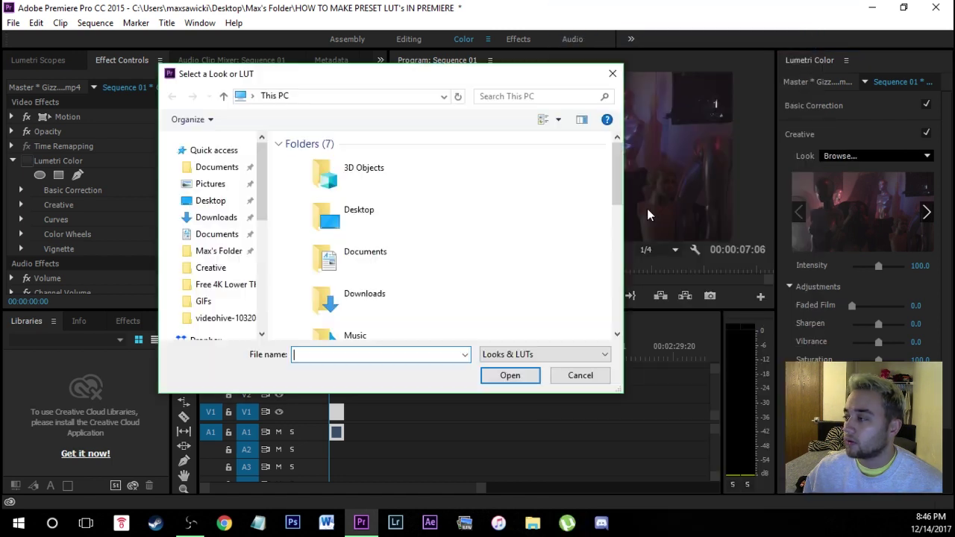
{"action": "scroll", "coordinate": [482, 264], "scroll_direction": "down", "scroll_amount": 5}
{"action": "double_click", "coordinate": [398, 282]}
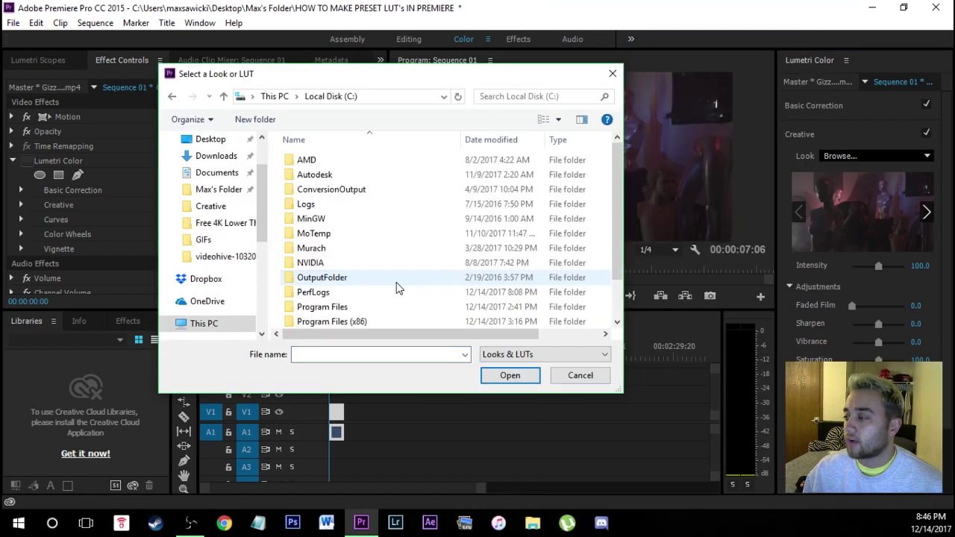
{"action": "scroll", "coordinate": [362, 271], "scroll_direction": "down", "scroll_amount": 1}
{"action": "double_click", "coordinate": [348, 261]}
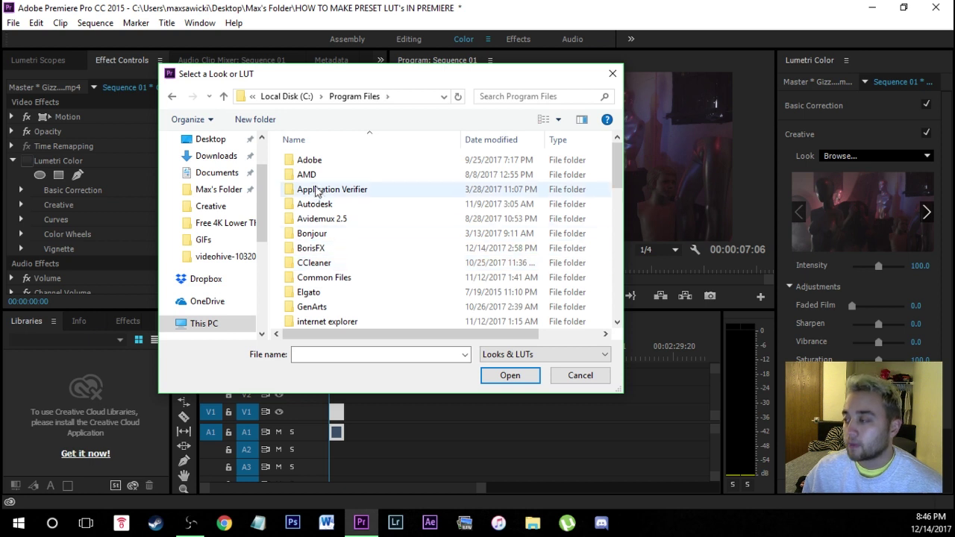
{"action": "double_click", "coordinate": [318, 161]}
{"action": "double_click", "coordinate": [331, 263]}
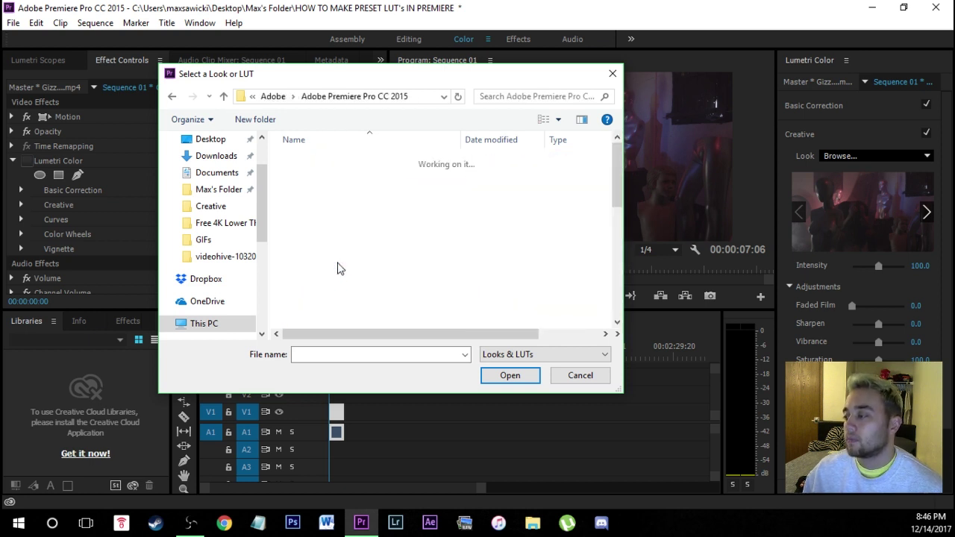
{"action": "scroll", "coordinate": [338, 281], "scroll_direction": "down", "scroll_amount": 1}
{"action": "double_click", "coordinate": [314, 320]}
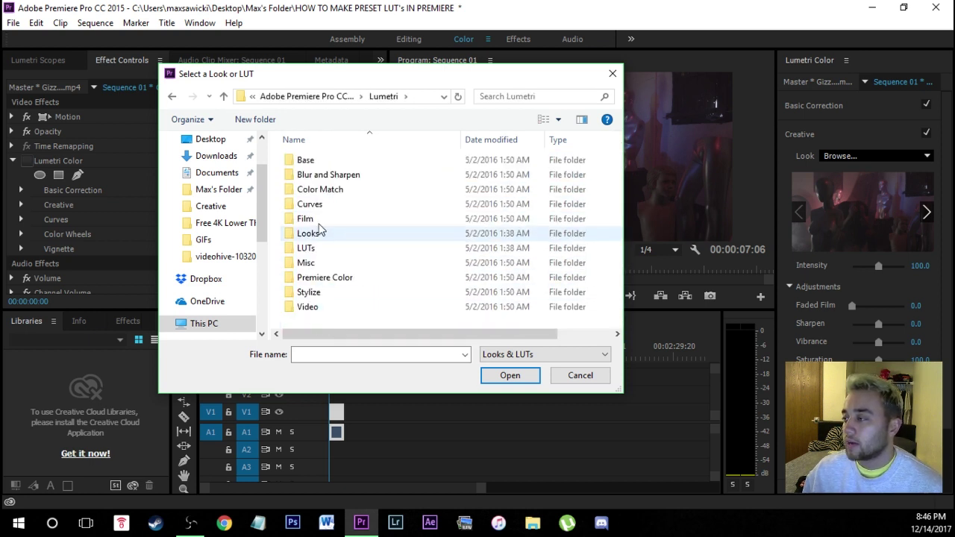
{"action": "double_click", "coordinate": [305, 248]}
{"action": "double_click", "coordinate": [328, 161]}
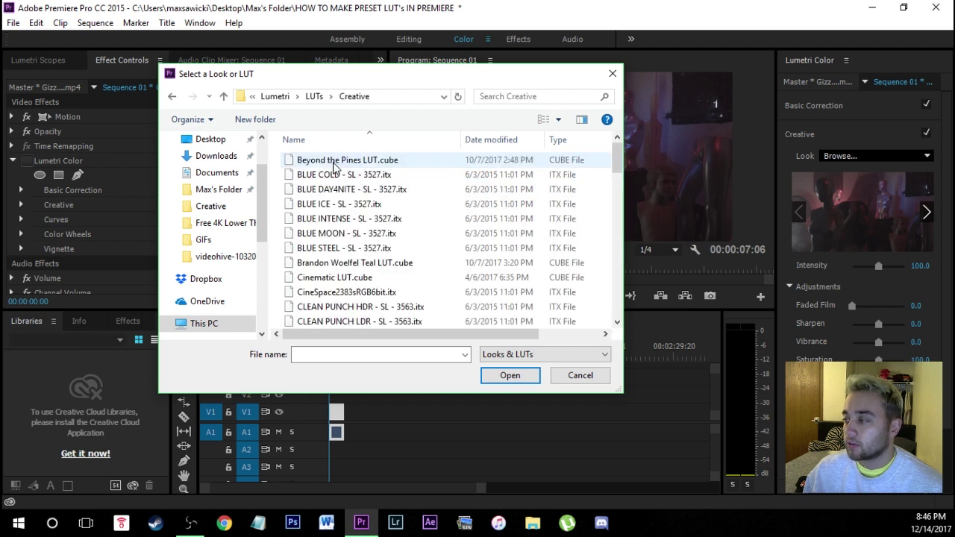
{"action": "scroll", "coordinate": [379, 273], "scroll_direction": "down", "scroll_amount": 8}
{"action": "scroll", "coordinate": [358, 275], "scroll_direction": "up", "scroll_amount": 3}
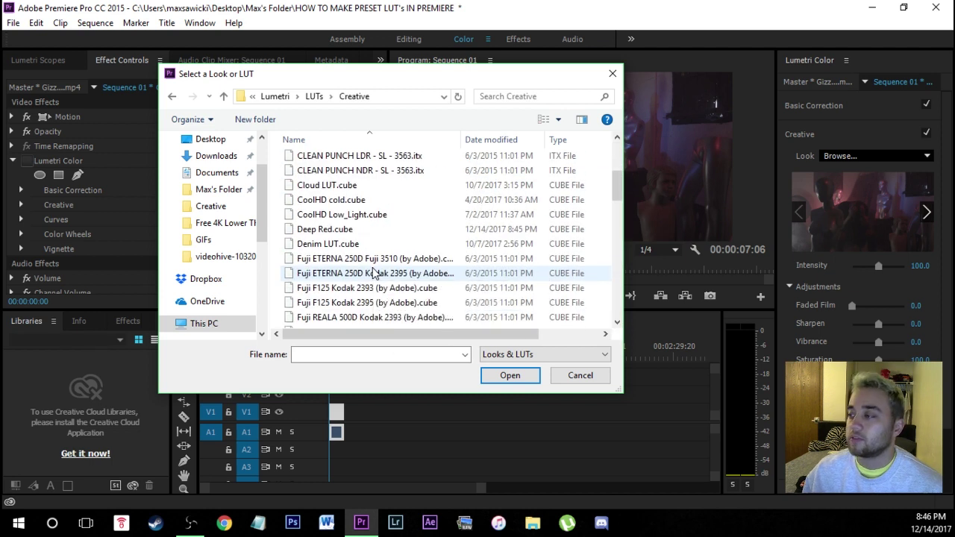
{"action": "left_click", "coordinate": [326, 229]}
{"action": "left_click", "coordinate": [509, 375]}
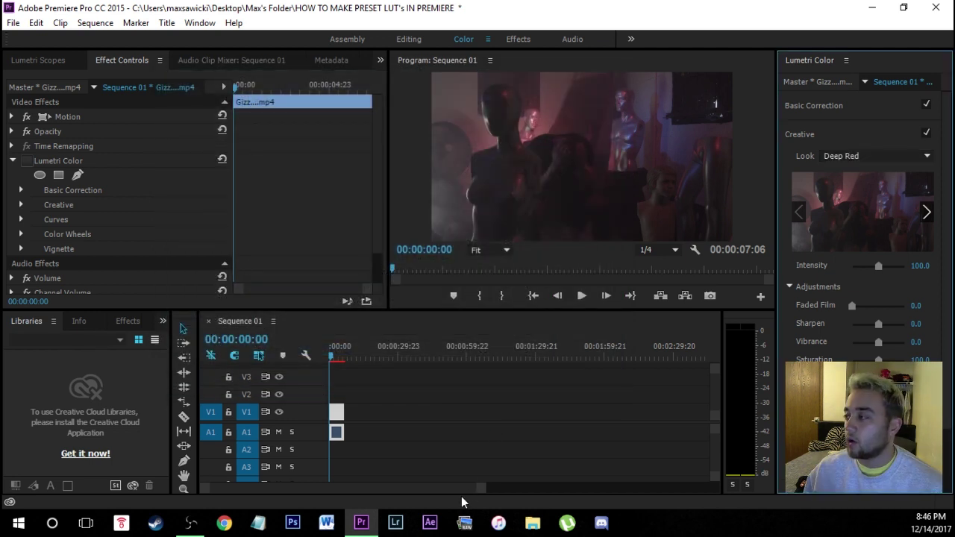
Scroll down to check the Deep Red Creative Look at Intensity 100.0.
{"action": "scroll", "coordinate": [82, 244], "scroll_direction": "down", "scroll_amount": 1}
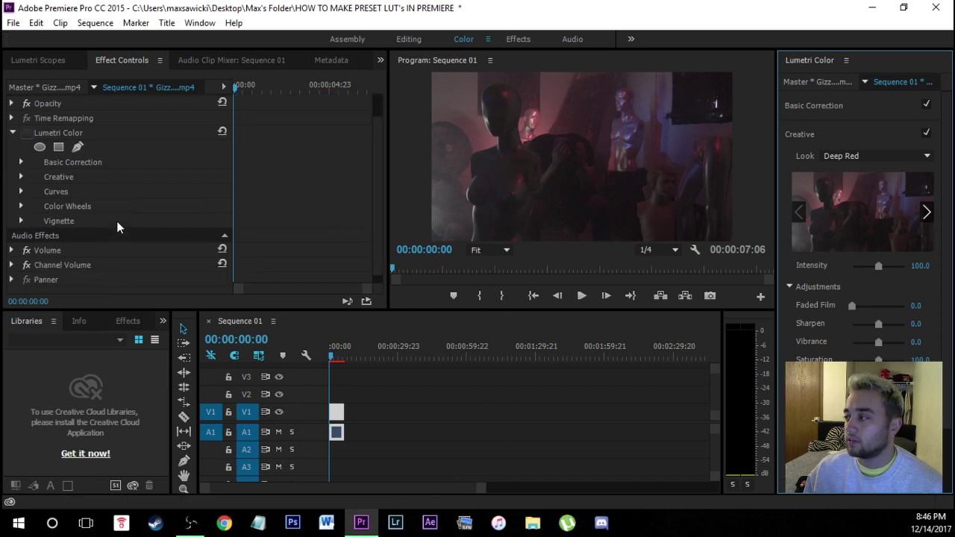